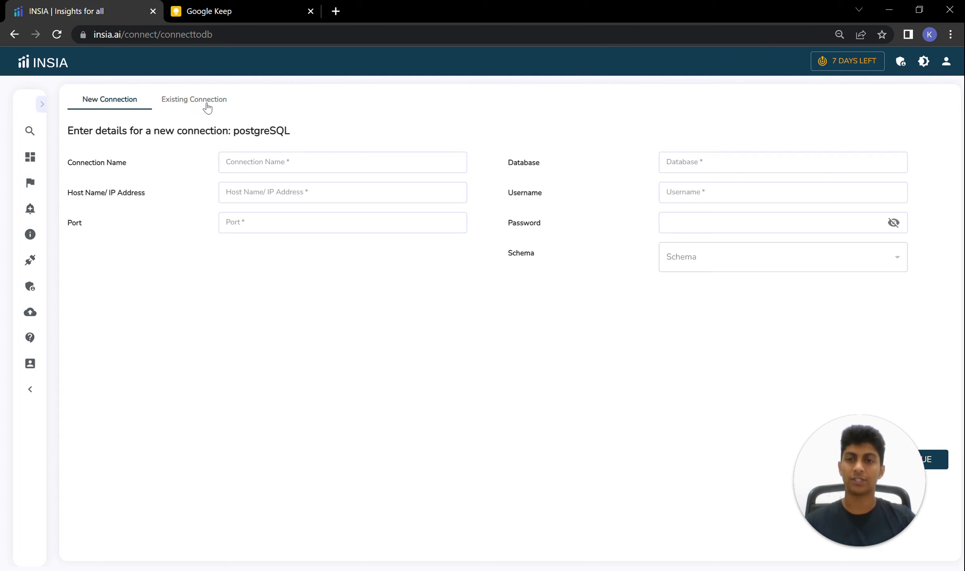
Check the existing PostgreSQL connections, then name the new connection testpostgresqlcon.
left_click(207, 107)
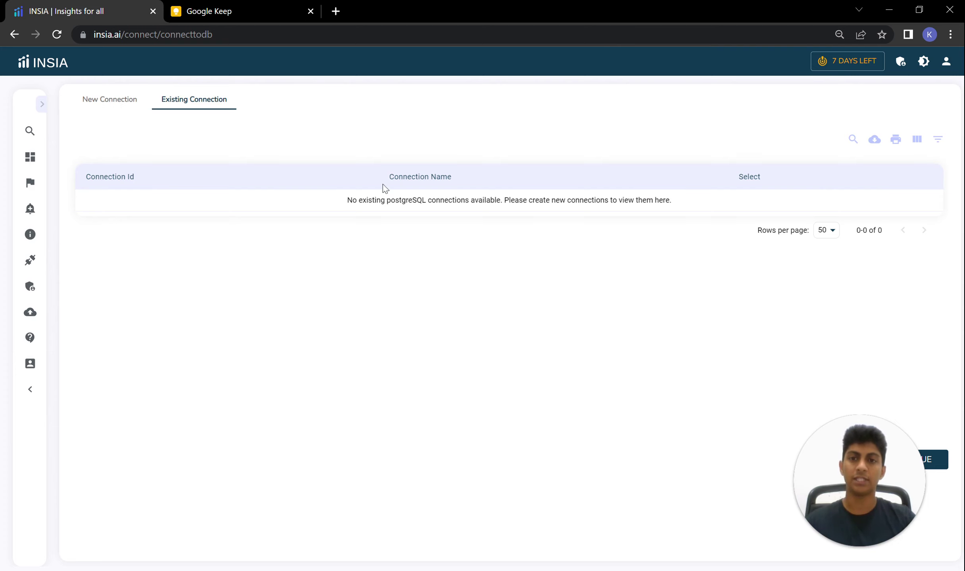
left_click(108, 104)
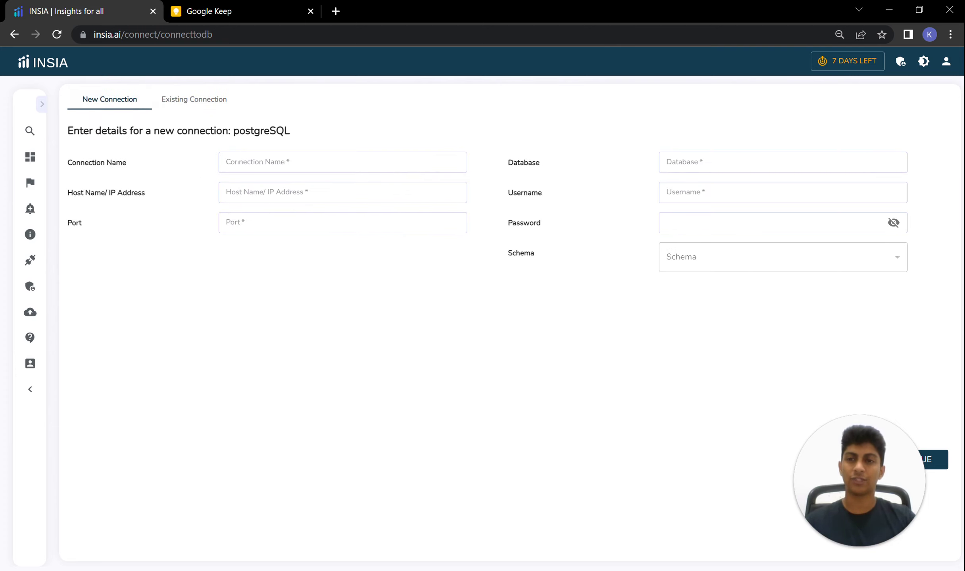
left_click(343, 162)
type("te")
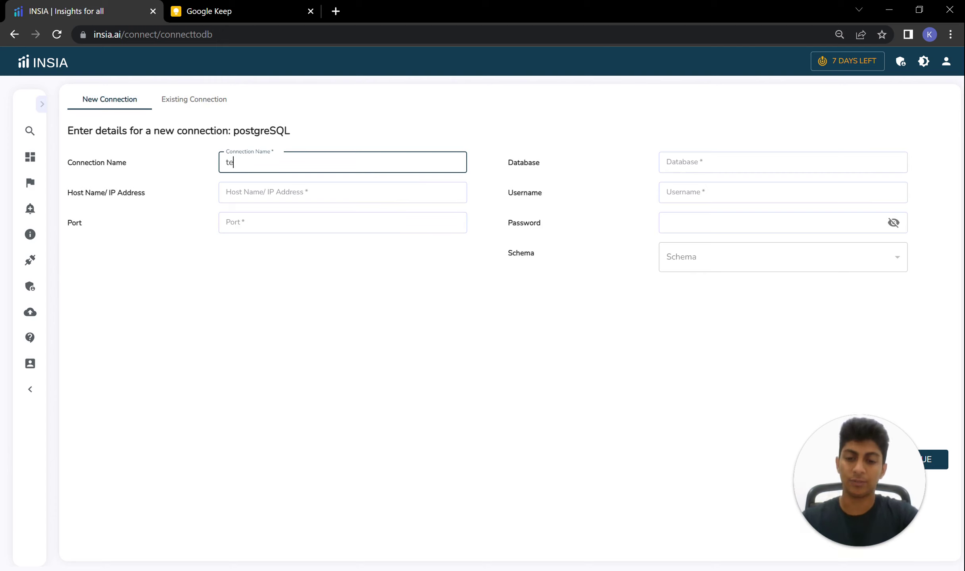
type("stpost")
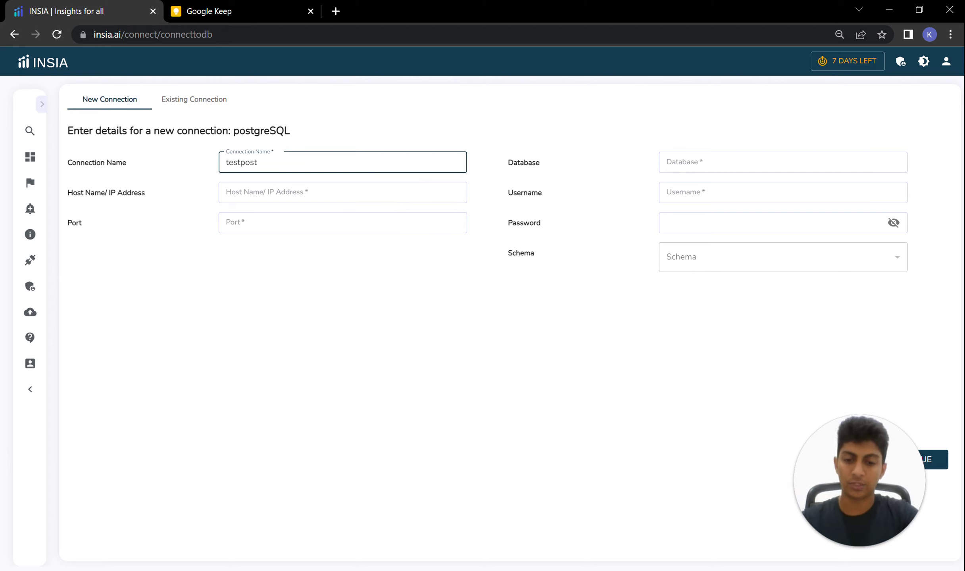
type("gresq")
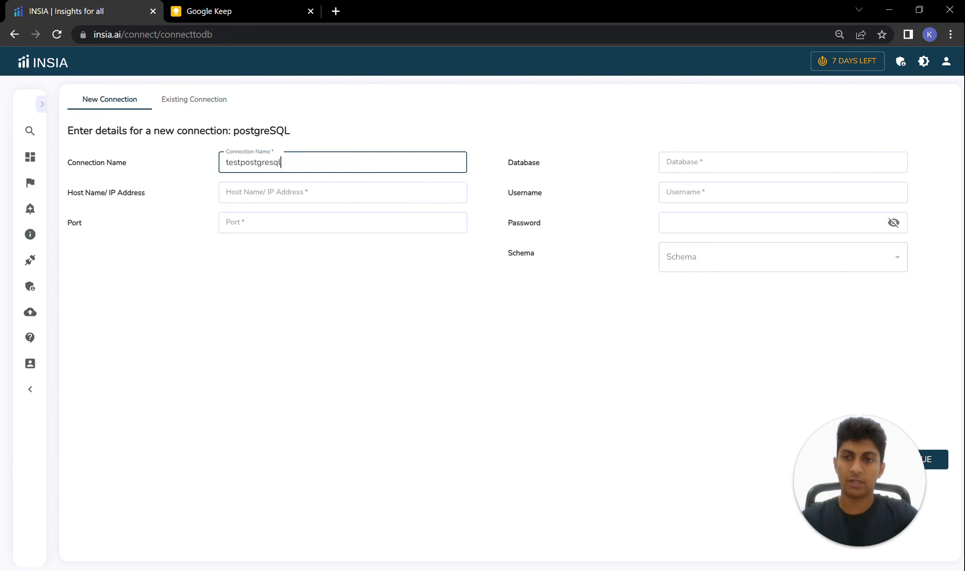
type("l")
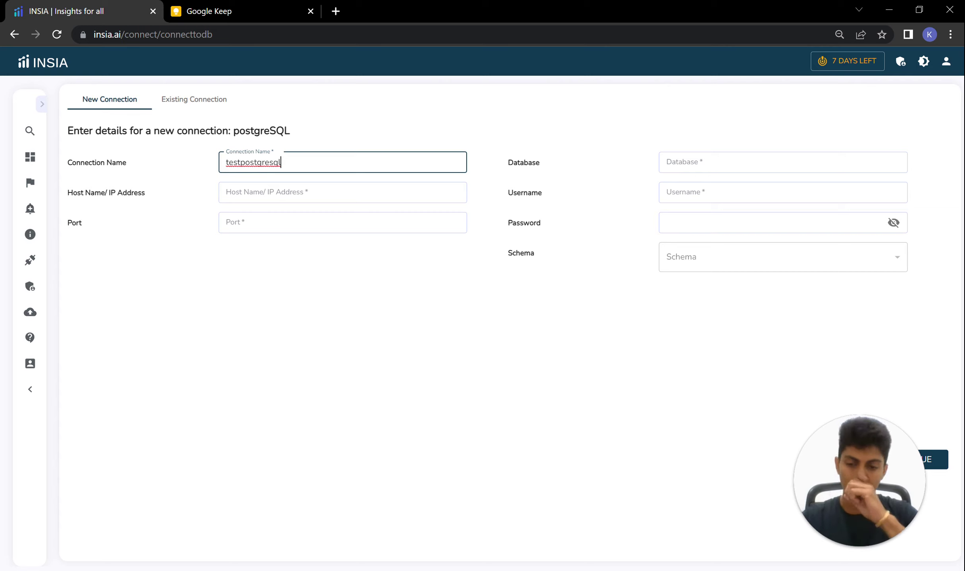
type("con")
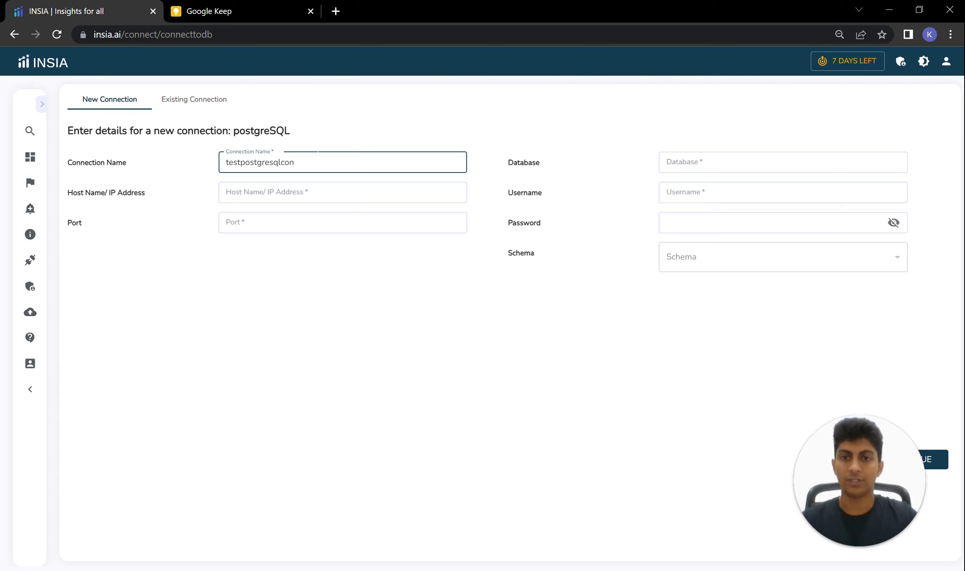
Copy the database name postgres from the Google Keep note into the INSIA connection's Database field.
left_click(218, 11)
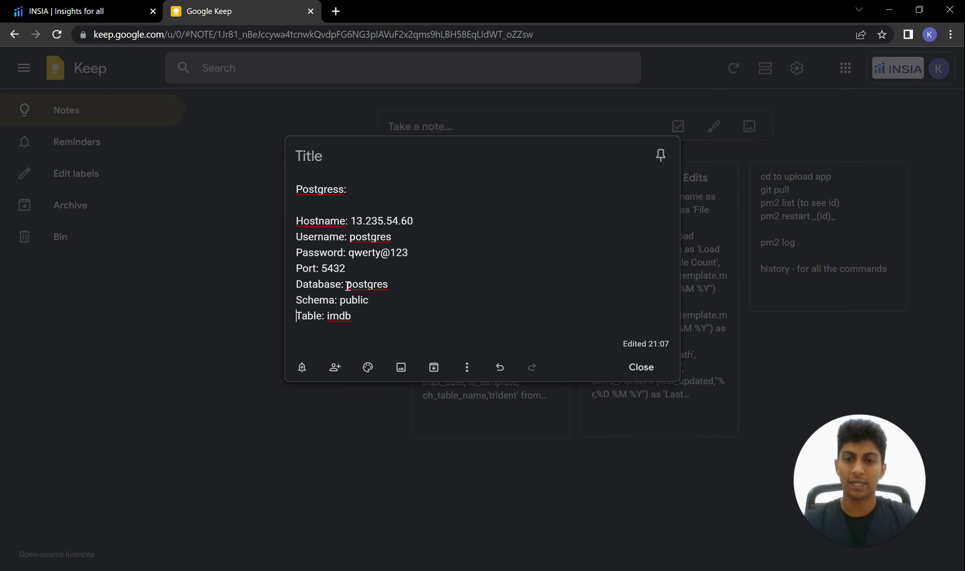
left_click_drag(348, 285, 393, 283)
key("ctrl+c")
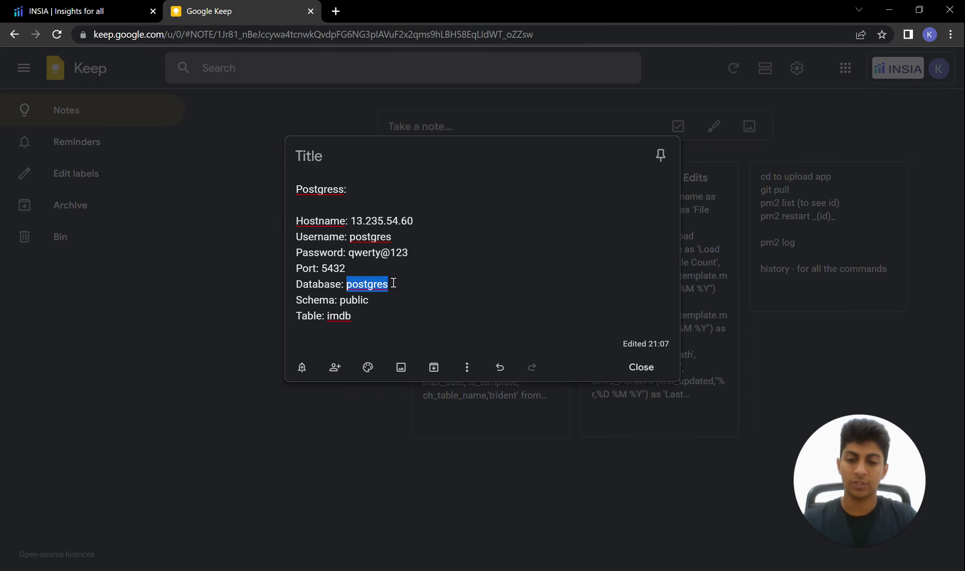
left_click(80, 11)
left_click(668, 163)
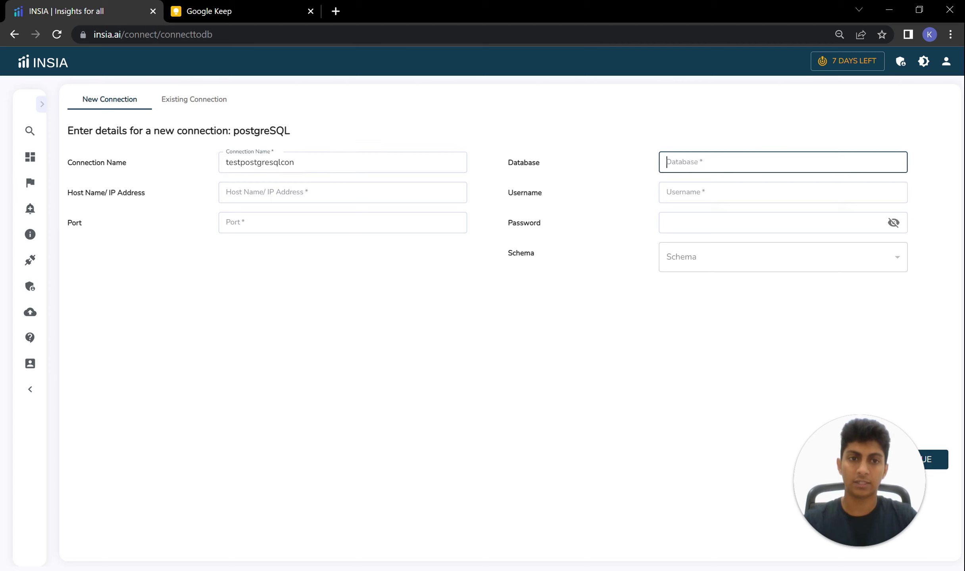
key("ctrl+v")
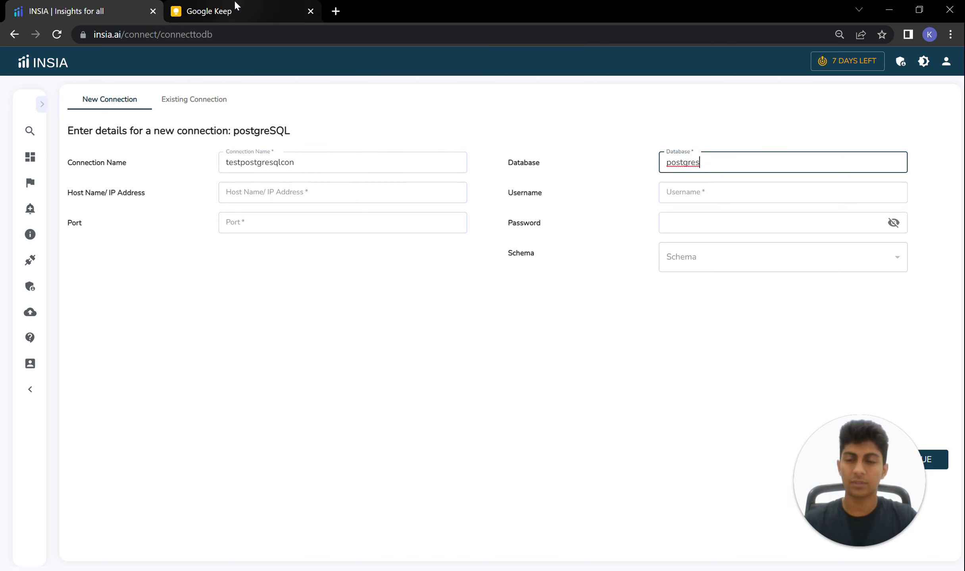
Copy the username postgres from the Google Keep note into the INSIA connection's Username field.
left_click(235, 5)
left_click_drag(349, 236, 407, 240)
key("ctrl+c")
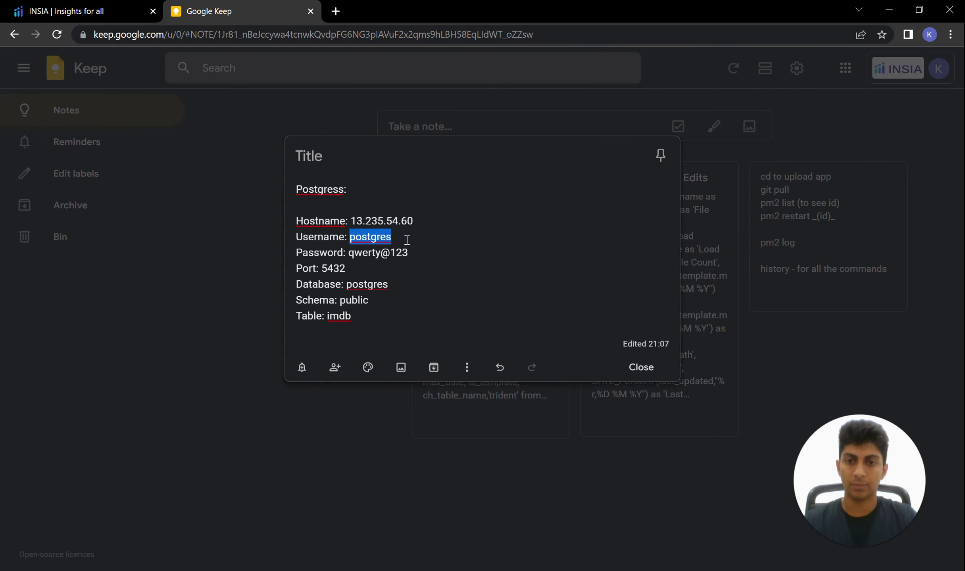
left_click(129, 9)
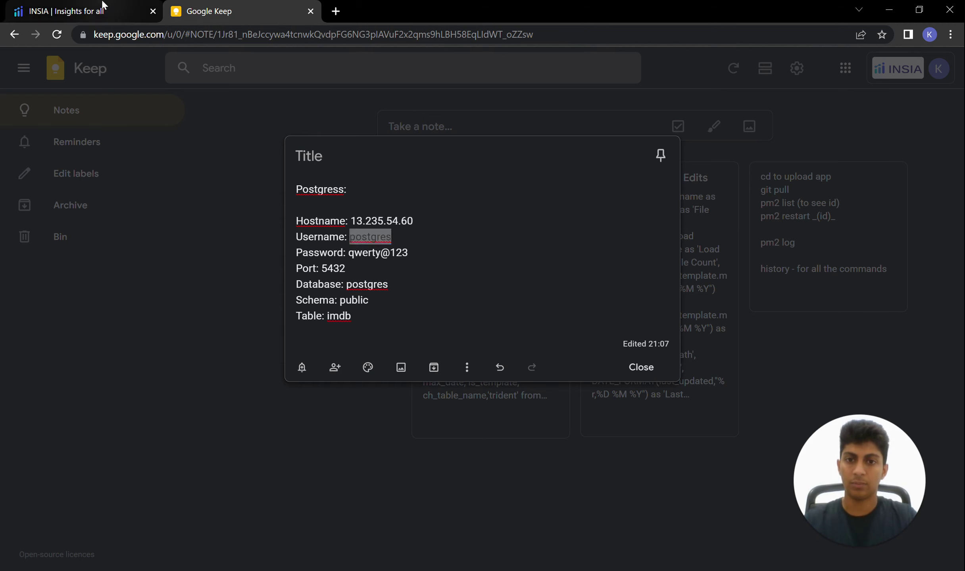
left_click(728, 197)
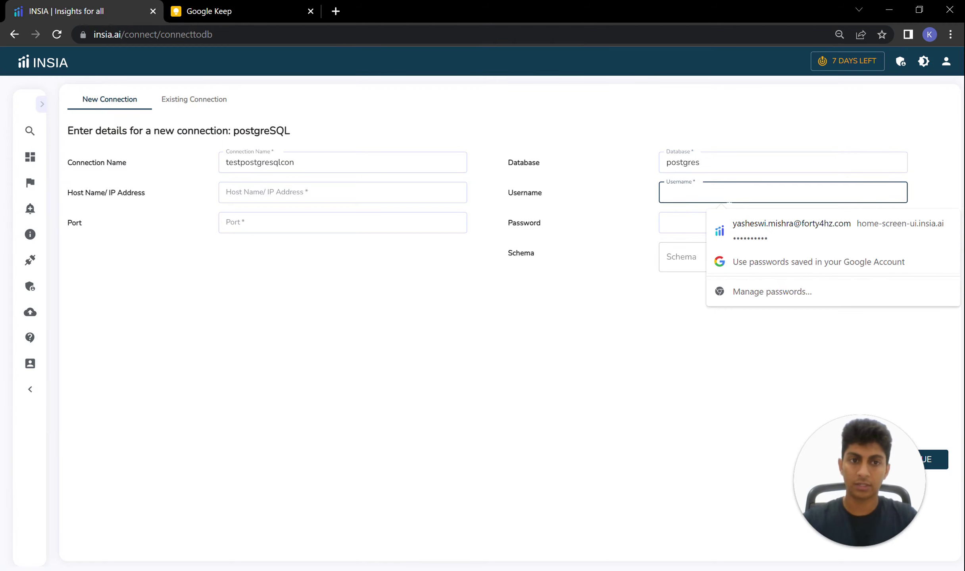
key("ctrl+v")
Copy the database password from the Google Keep note into the INSIA connection's Password field.
left_click(243, 11)
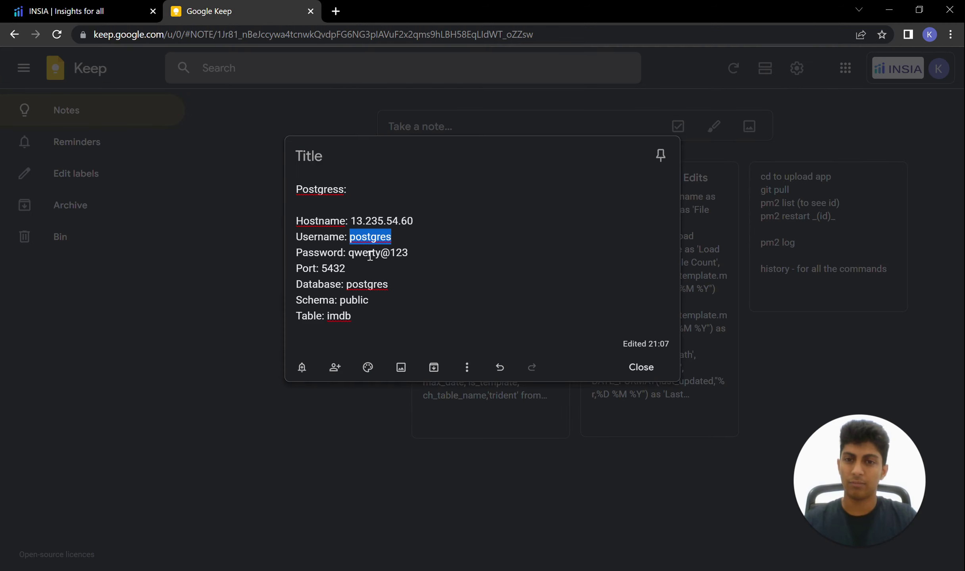
left_click_drag(349, 254, 424, 259)
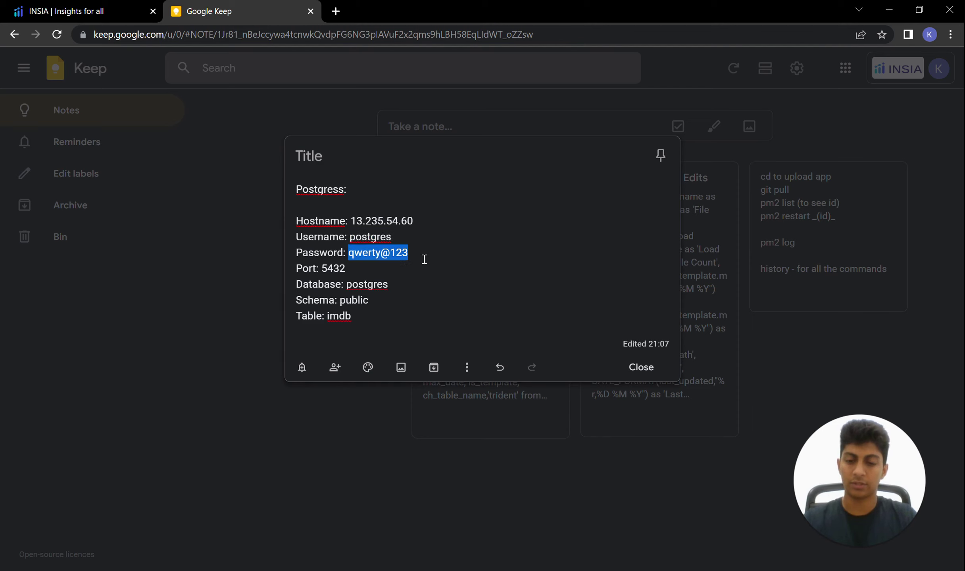
left_click(86, 8)
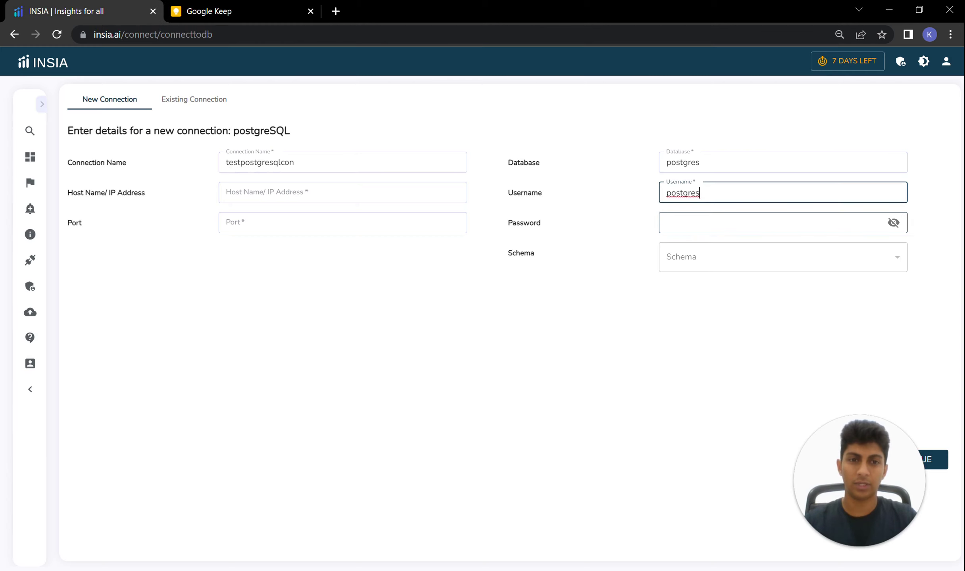
left_click(675, 223)
key("ctrl+v")
Copy the port number 5432 from the Google Keep note into the INSIA connection's Port field.
left_click(241, 13)
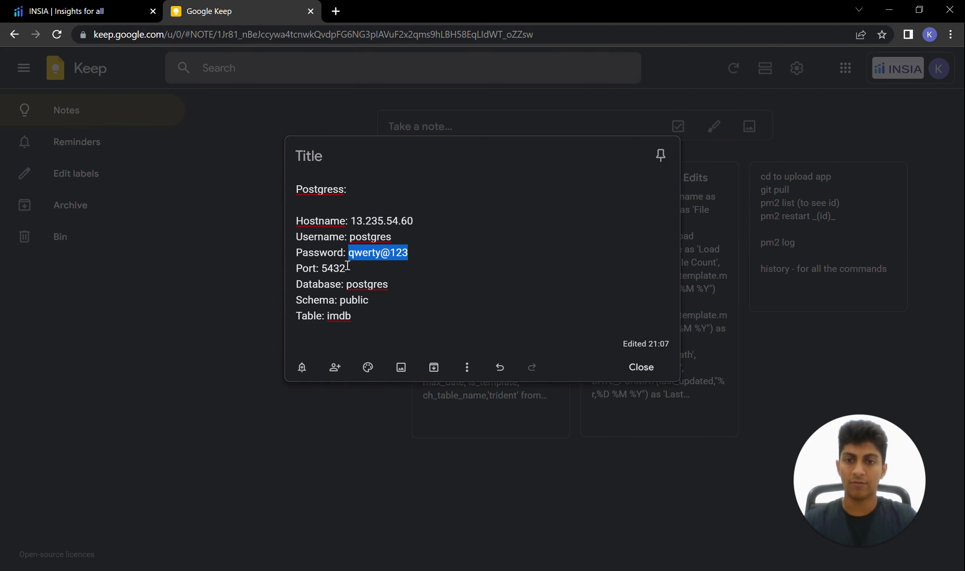
left_click_drag(321, 269, 364, 272)
key("ctrl+c")
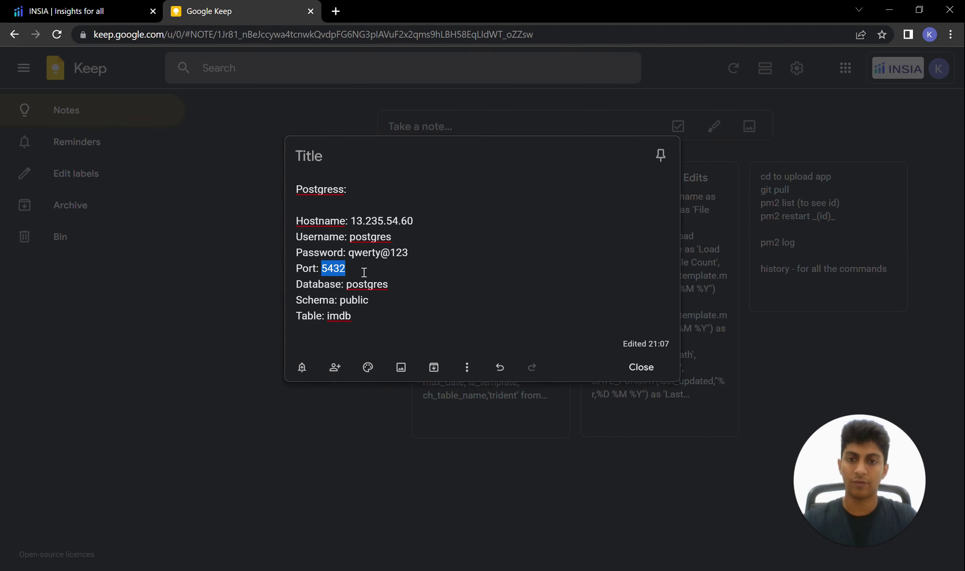
left_click(79, 11)
left_click(357, 223)
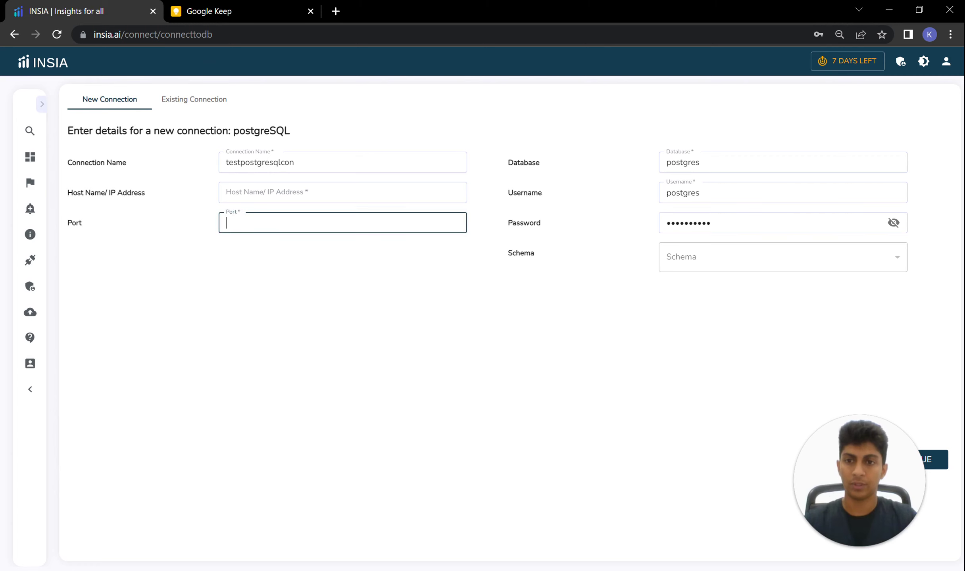
key("ctrl+v")
Copy the host address 13.235.54.60 from the Google Keep note into the INSIA connection's Host Name/IP Address field.
left_click(214, 6)
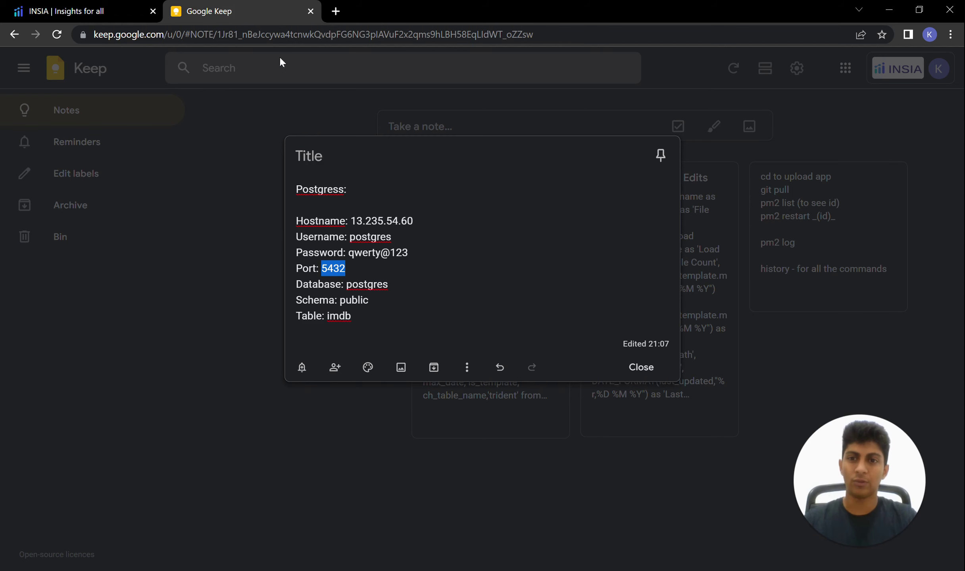
left_click_drag(351, 222, 426, 223)
key("ctrl+c")
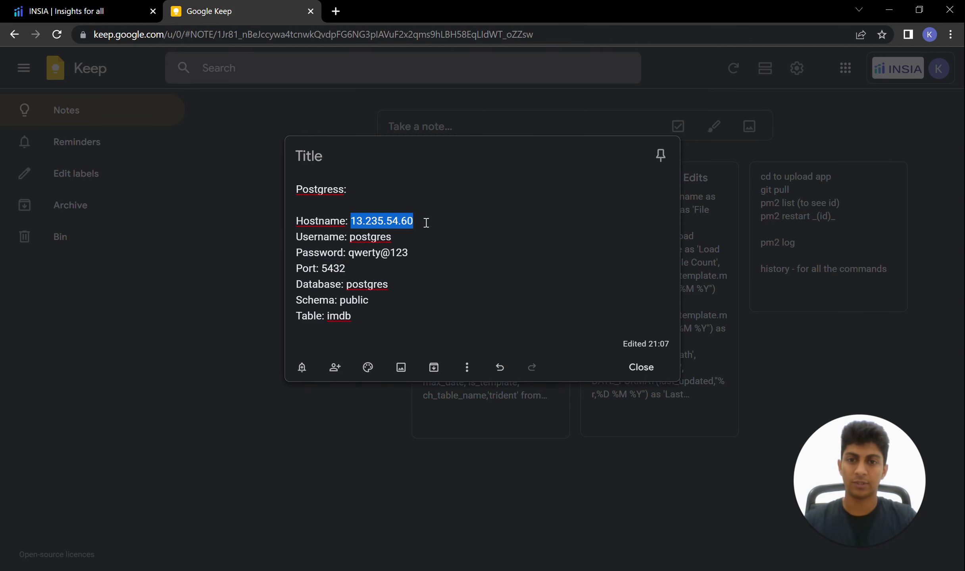
left_click(79, 11)
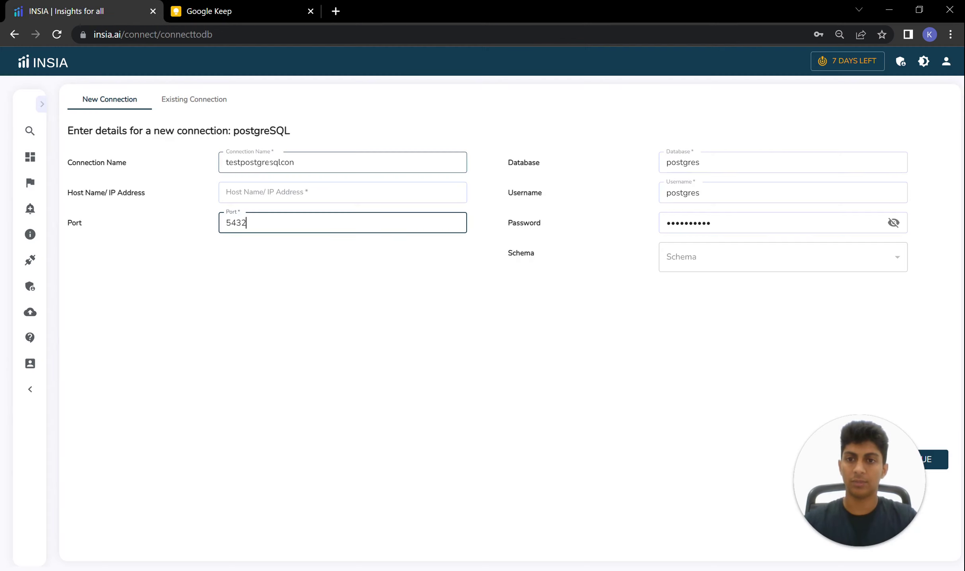
left_click(264, 191)
key("ctrl+v")
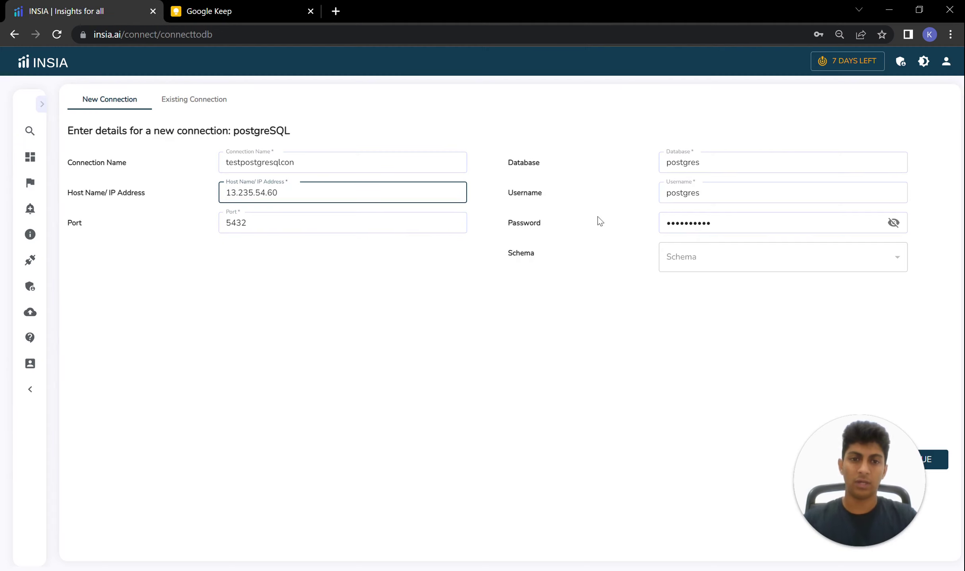
Look up the schema in the Google Keep note, set the INSIA connection's schema to public and submit the connection details.
left_click(230, 14)
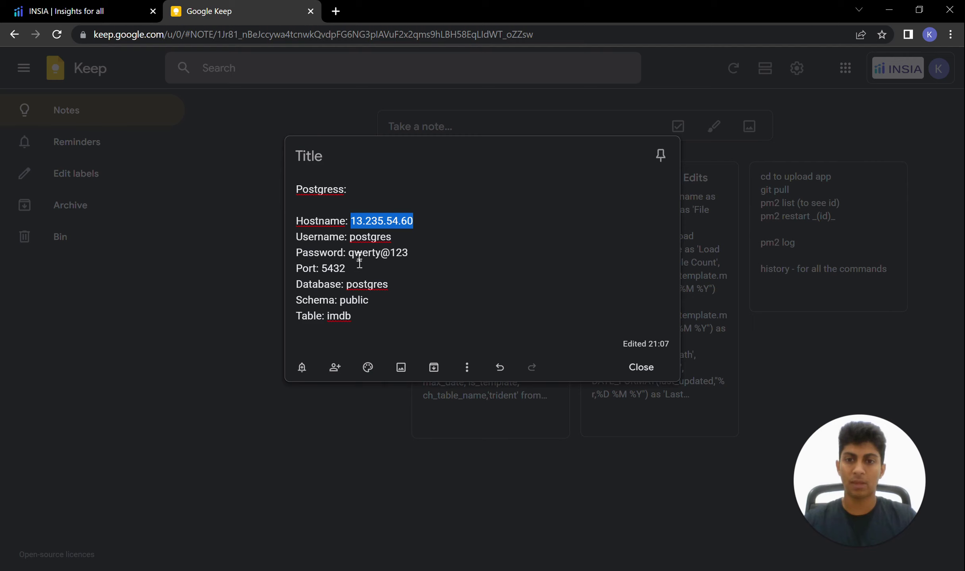
left_click_drag(339, 306, 377, 300)
left_click(371, 300)
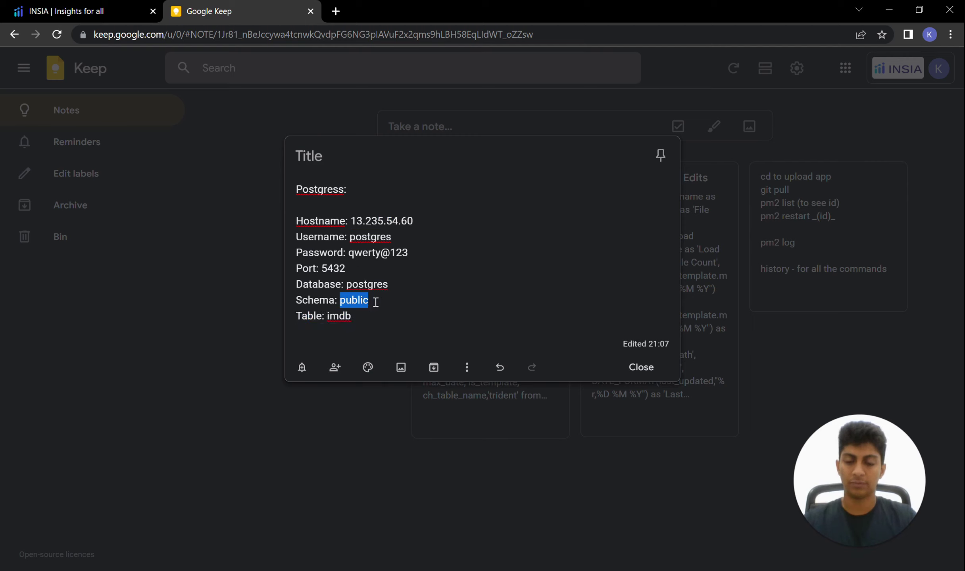
left_click(159, 9)
left_click(690, 257)
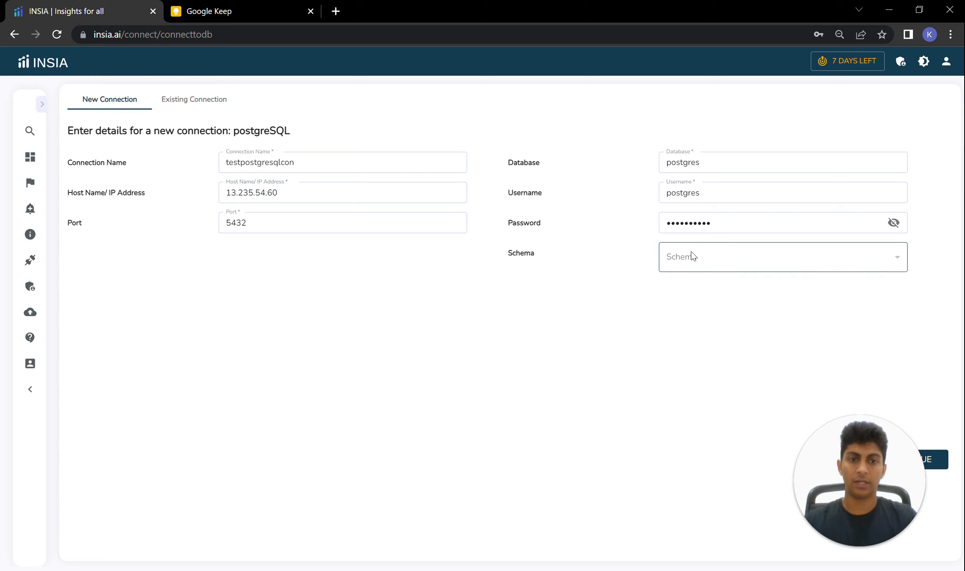
left_click(688, 295)
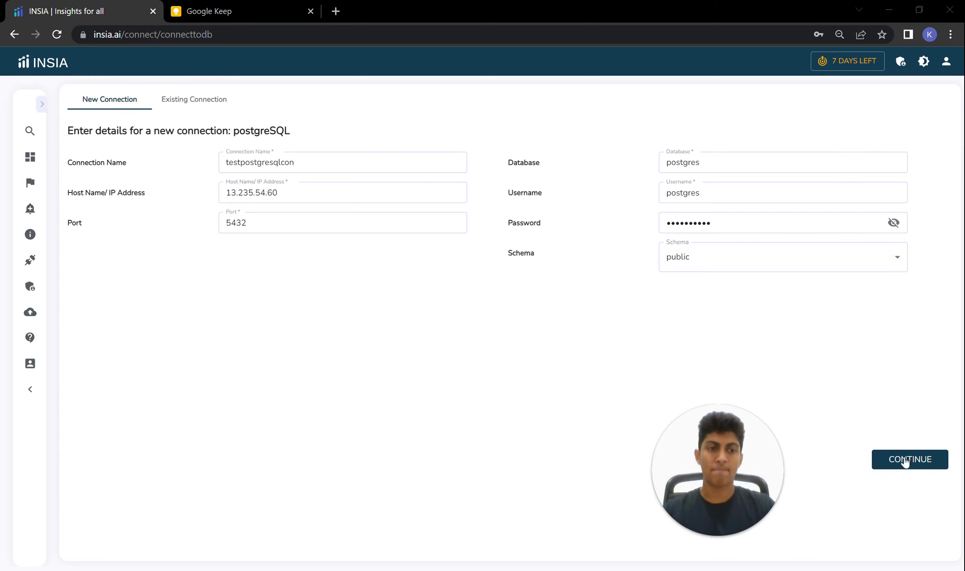
left_click(905, 460)
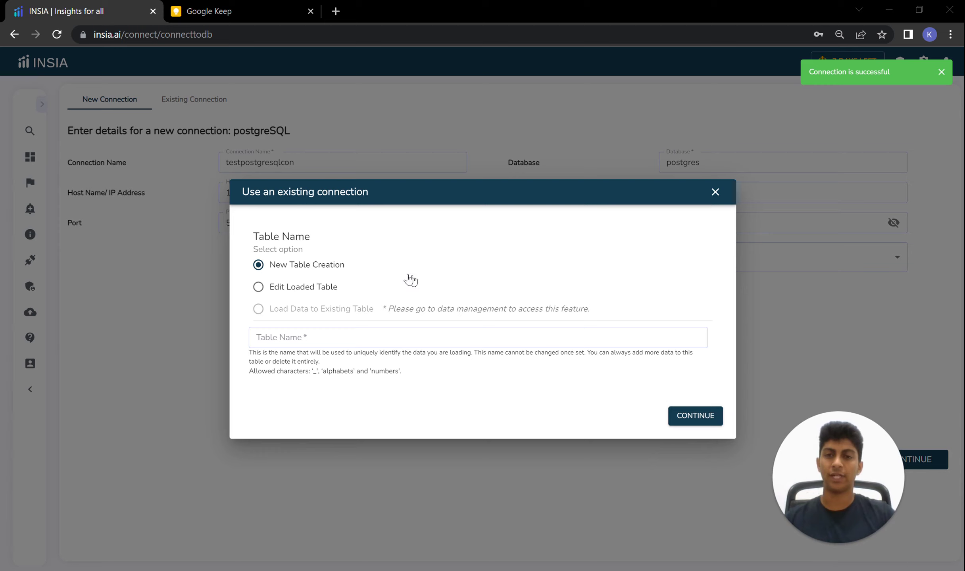
Create a new table named IMDBtest with the server's imdb table as its source, and proceed to the data transformation.
left_click(308, 337)
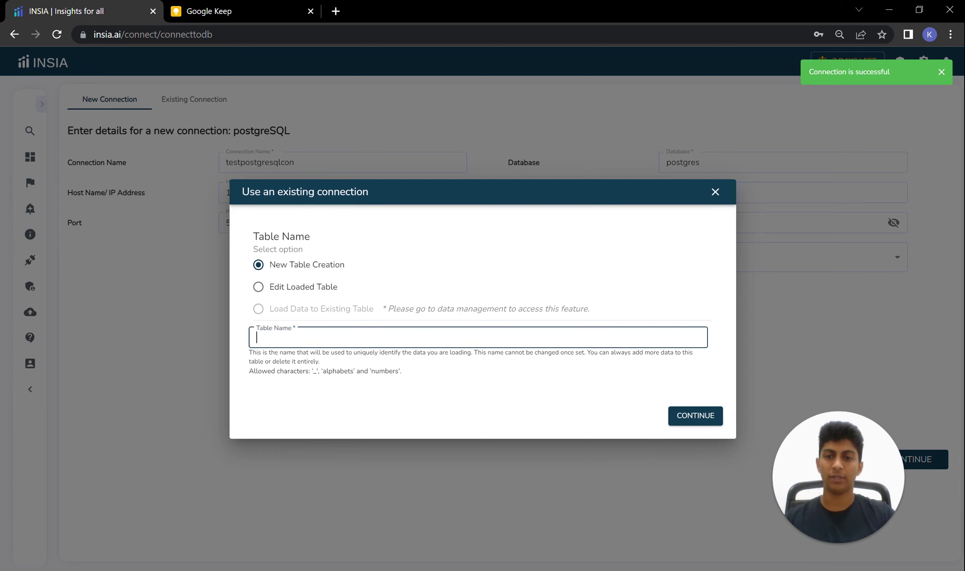
type("I")
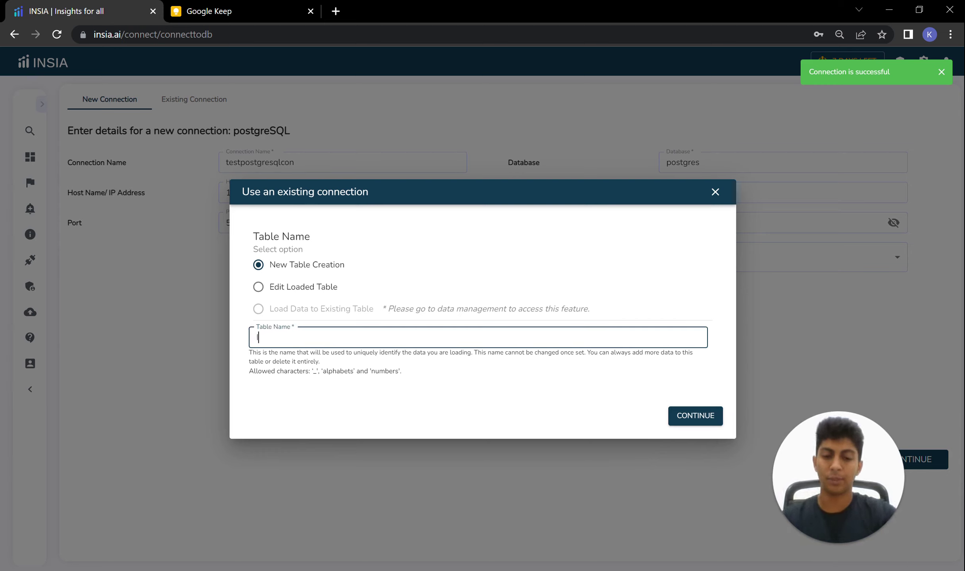
type("MDBtest")
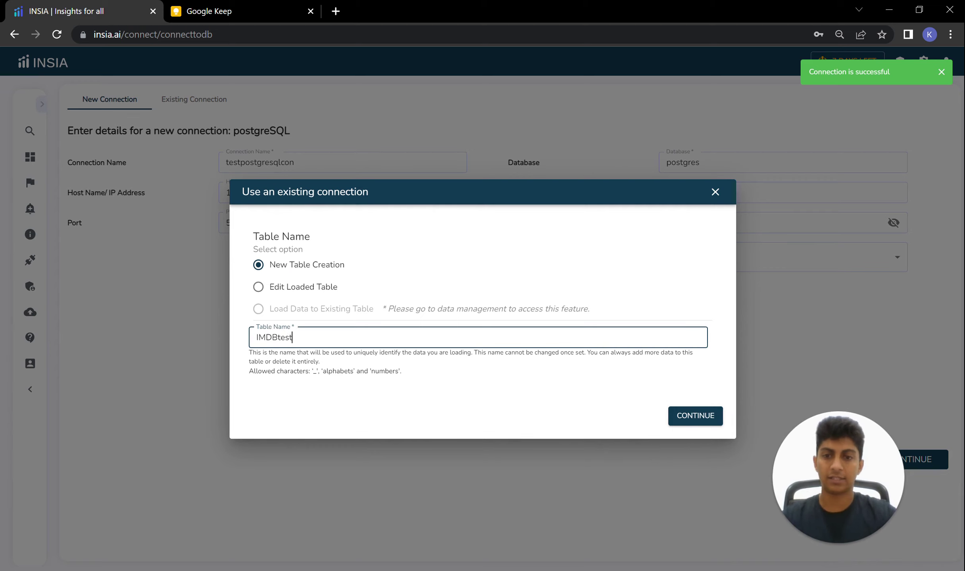
left_click(678, 420)
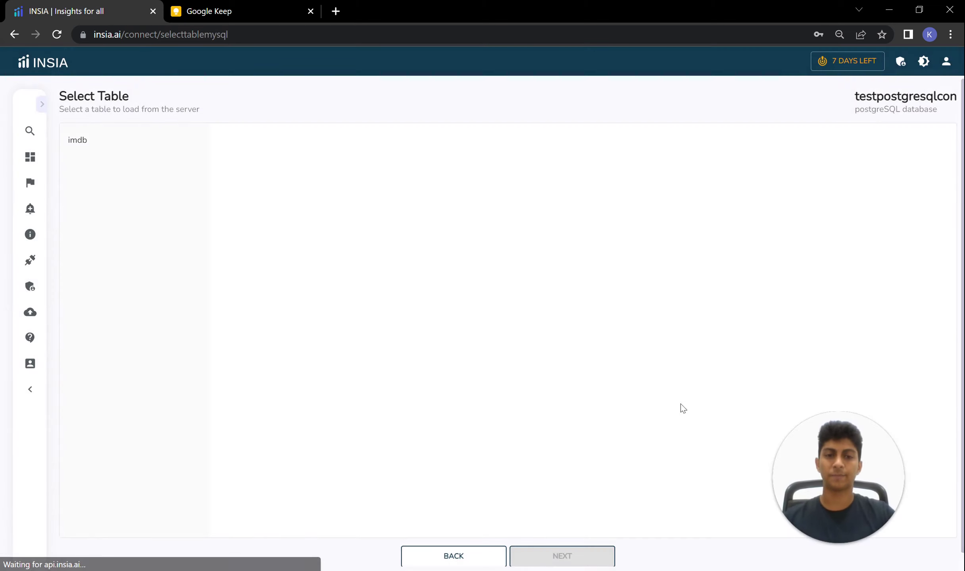
left_click(149, 146)
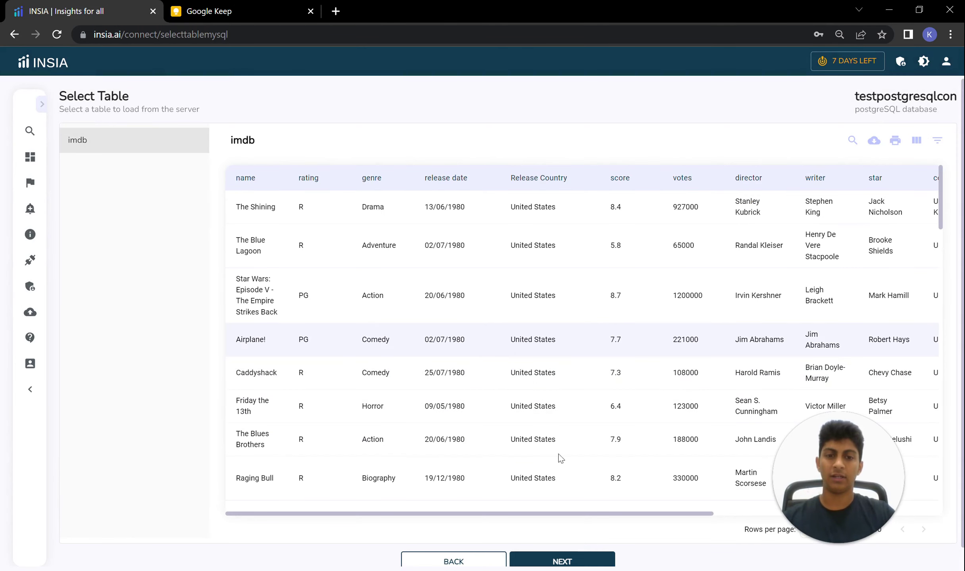
left_click(563, 562)
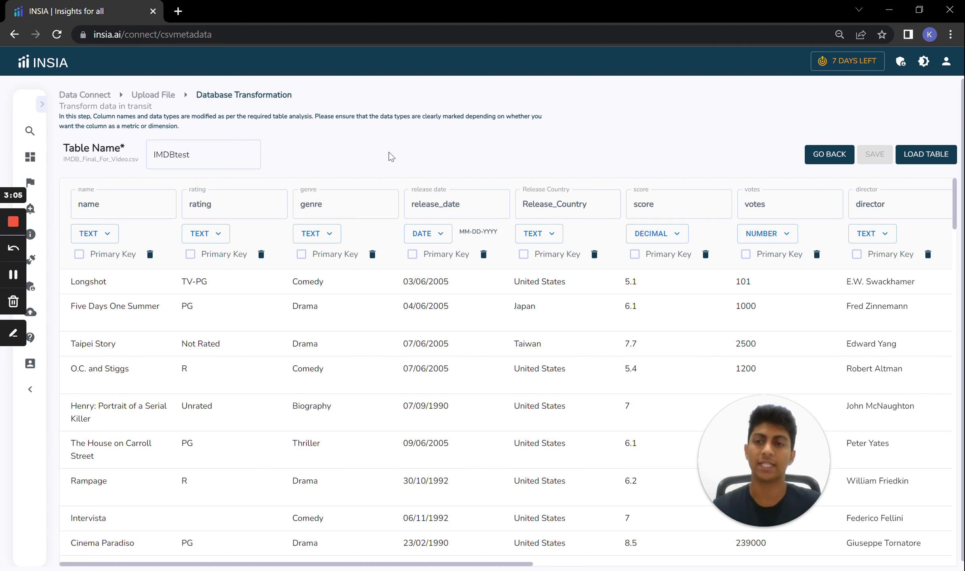
Rename the table's name column to movie_name.
left_click(99, 204)
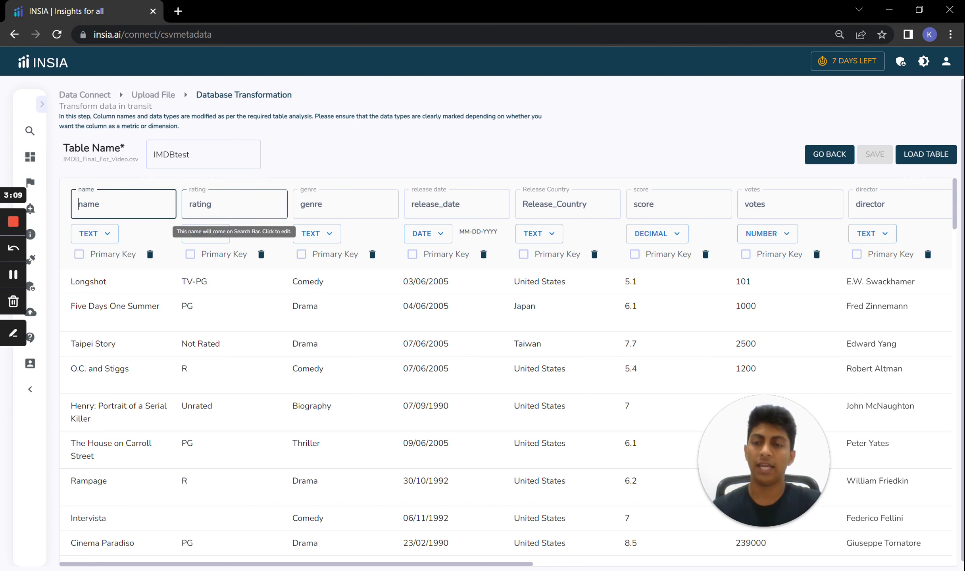
type("movie")
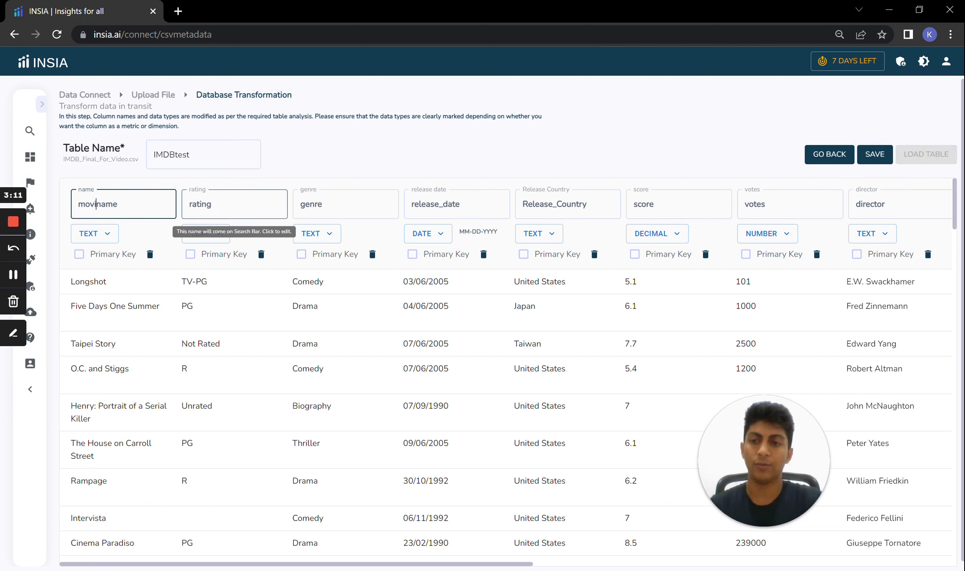
type("_")
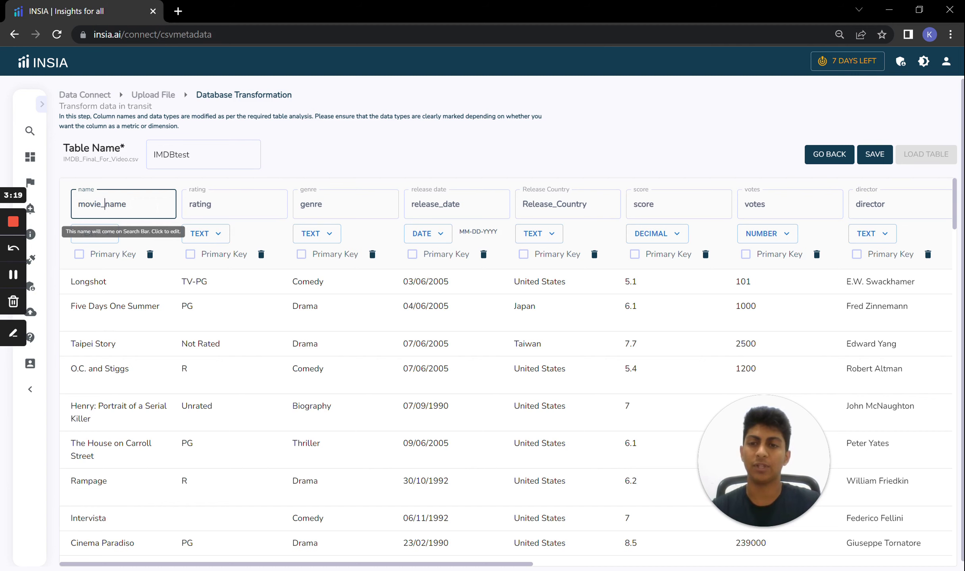
left_click(316, 177)
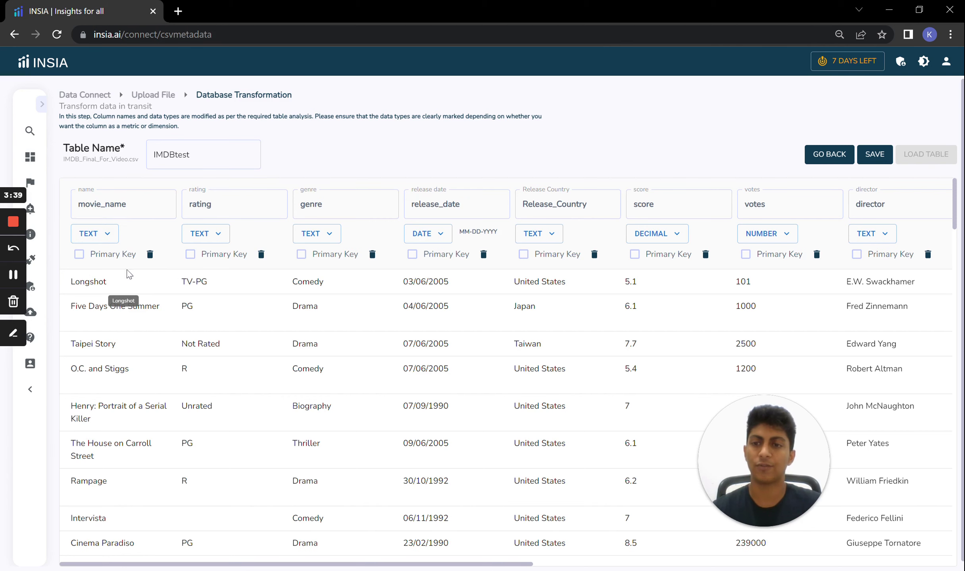
left_click(107, 236)
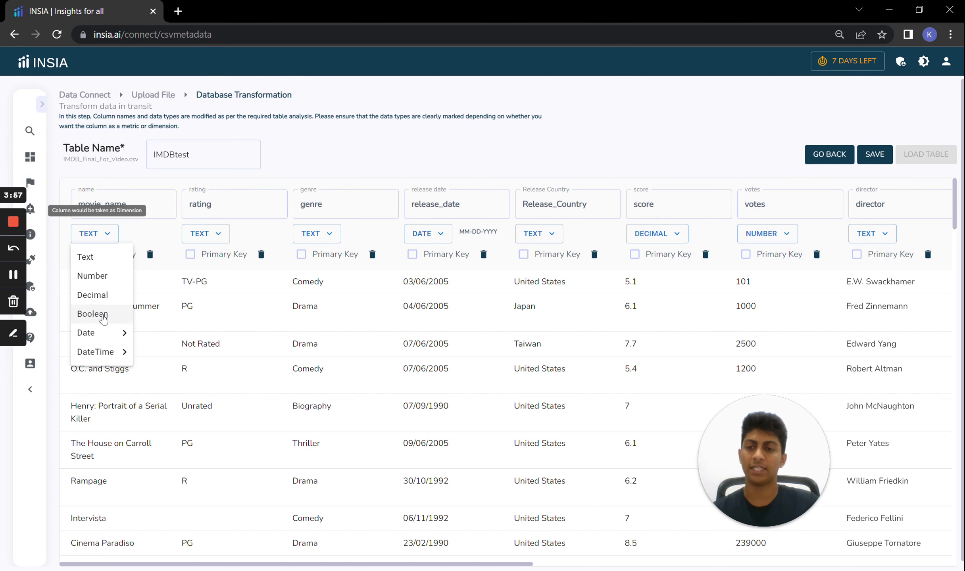
mouse_move(106, 338)
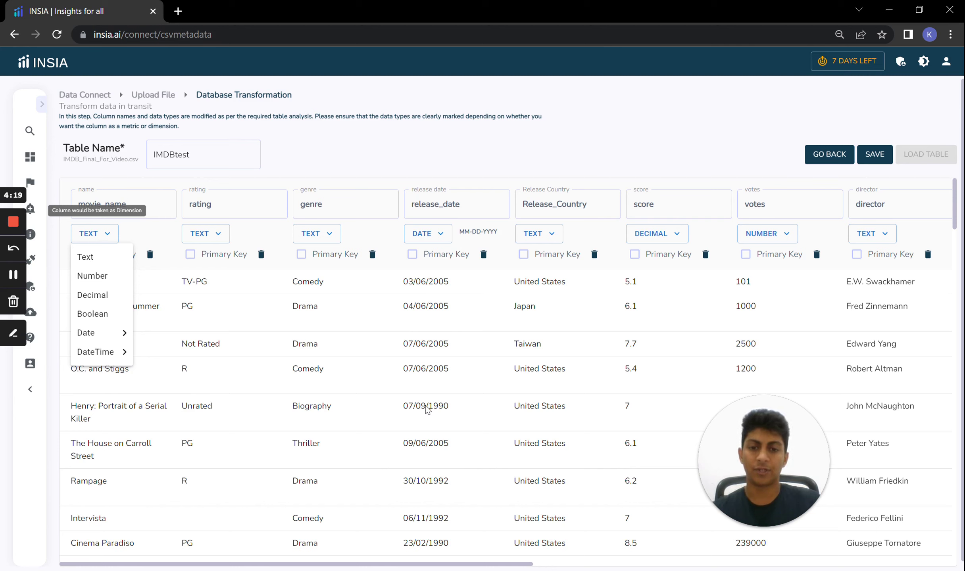
left_click(408, 487)
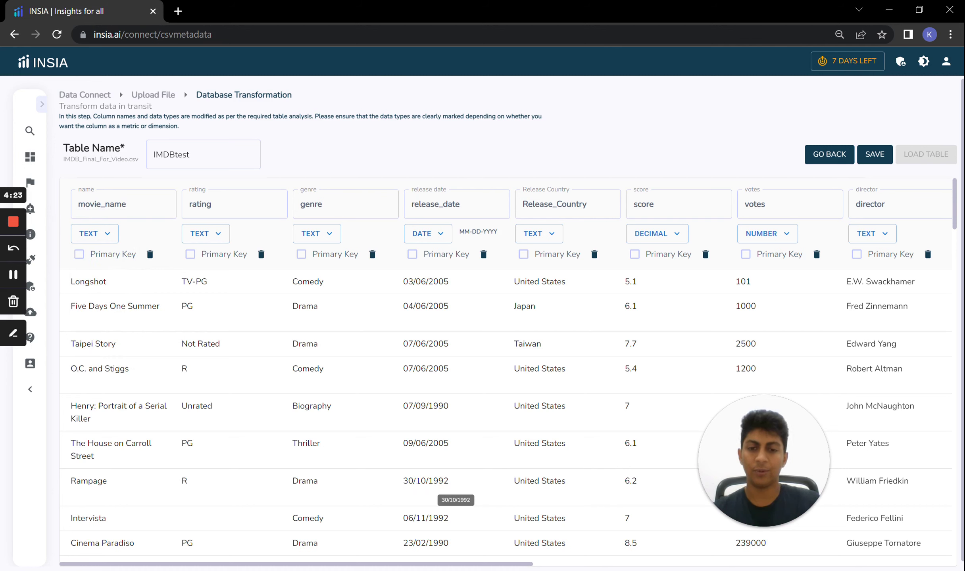
Set the release_date column's date format to DD-MM-YYYY so it matches the values in the data.
left_click(428, 237)
mouse_move(444, 258)
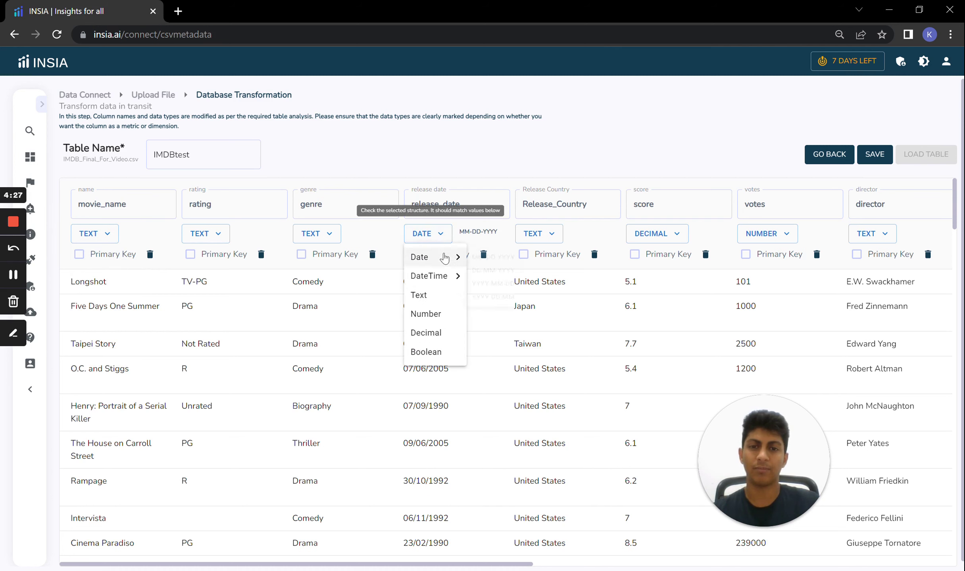
left_click(493, 283)
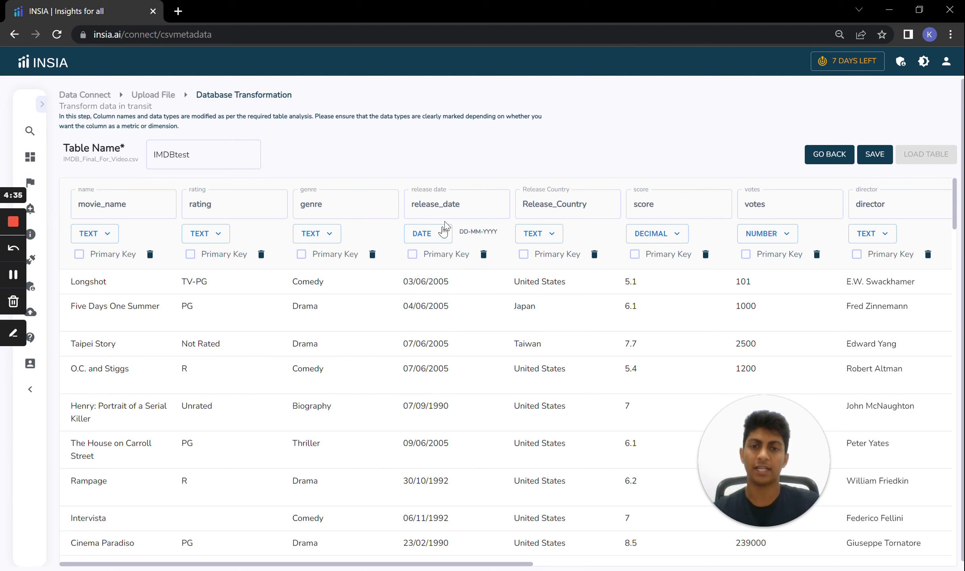
left_click(430, 236)
mouse_move(440, 278)
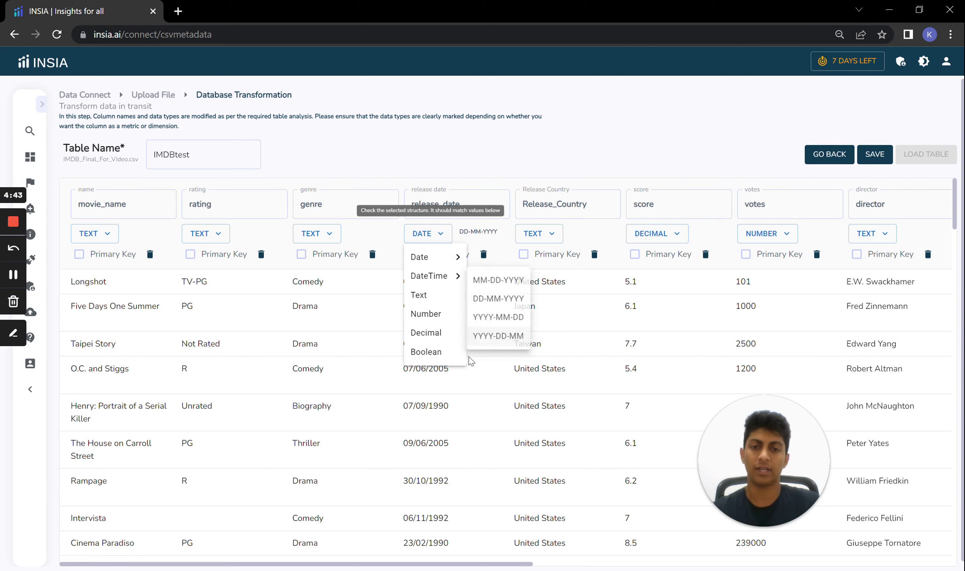
left_click(470, 387)
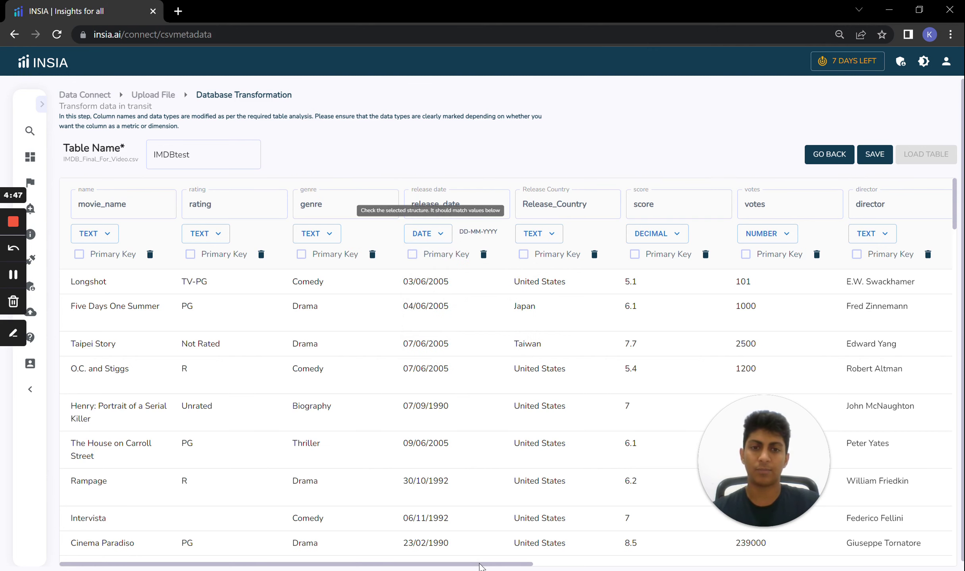
Rename the gross column to boxoffice_revenue.
left_click_drag(479, 565, 626, 564)
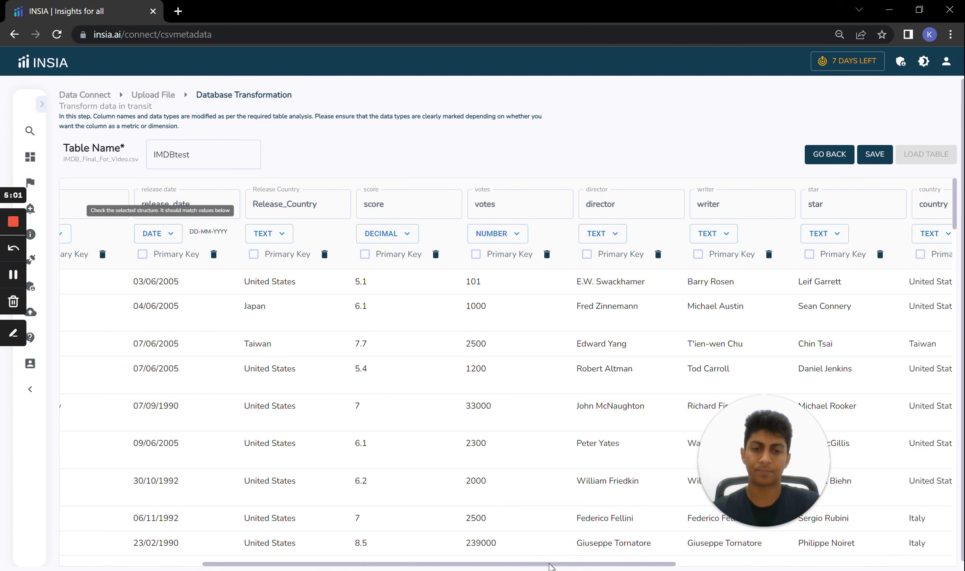
left_click_drag(548, 564, 859, 567)
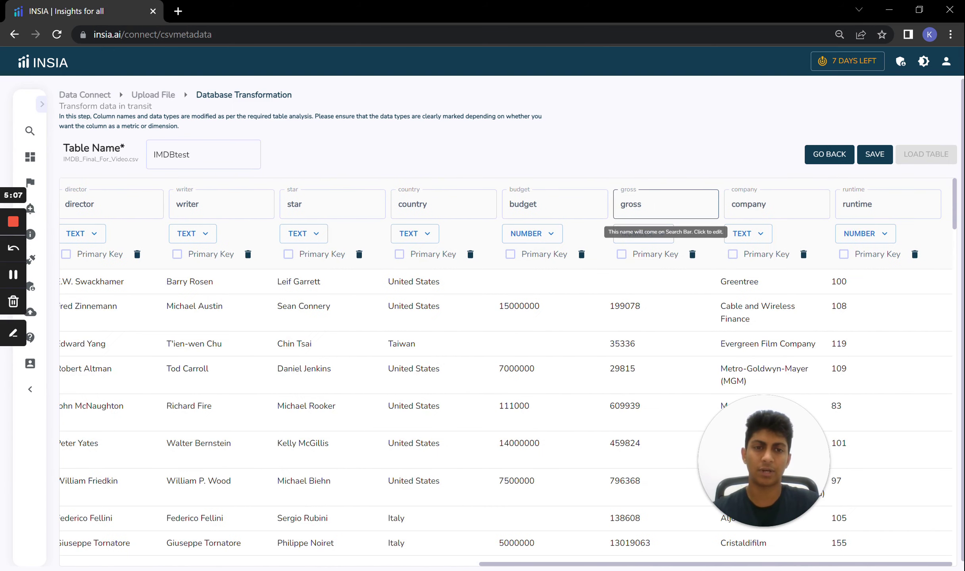
left_click(659, 204)
type("b")
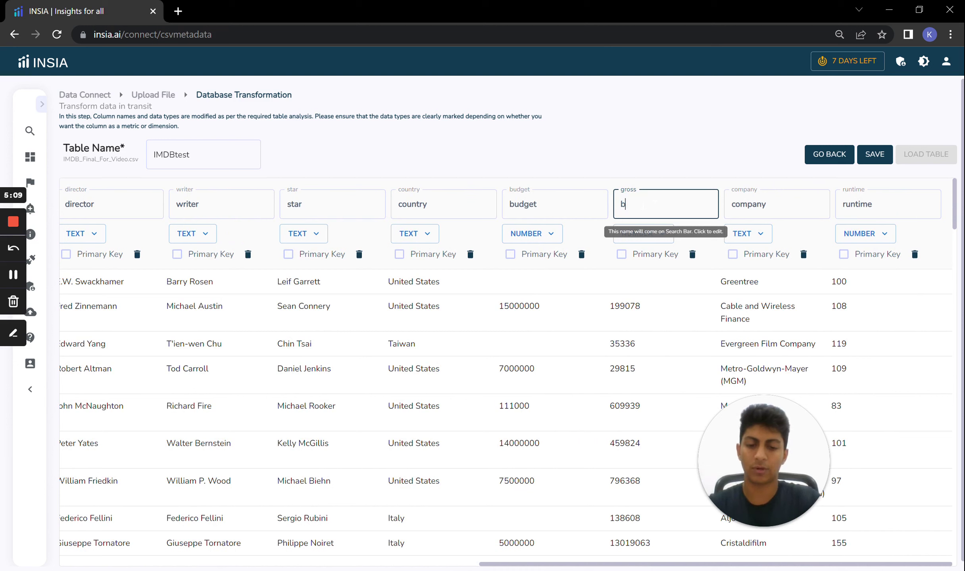
type("oxoffic")
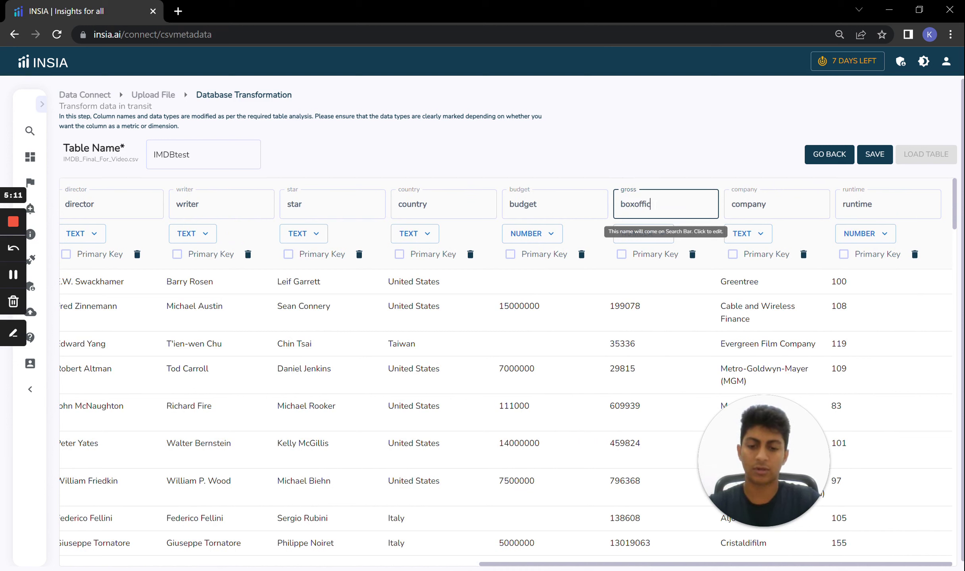
type("e_rev")
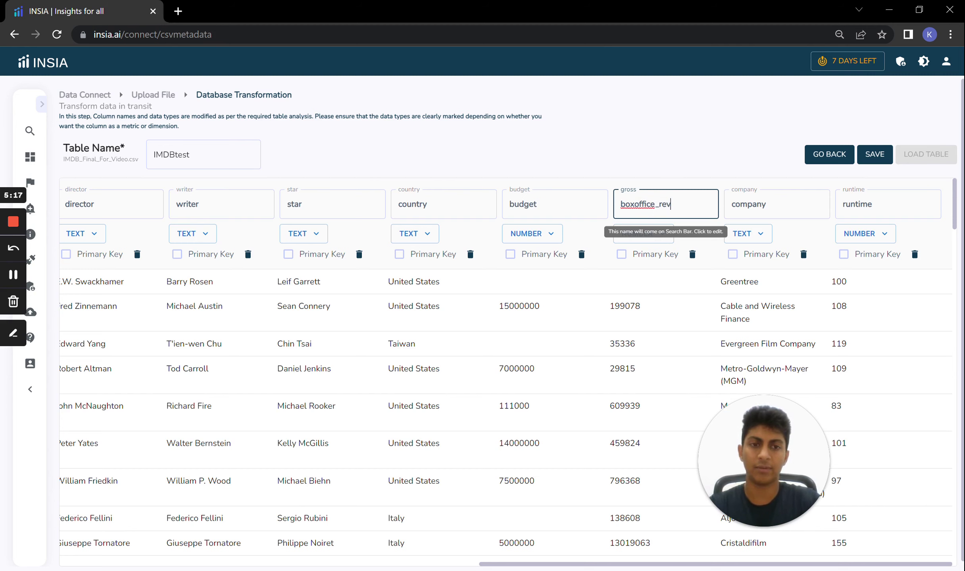
type("ebue")
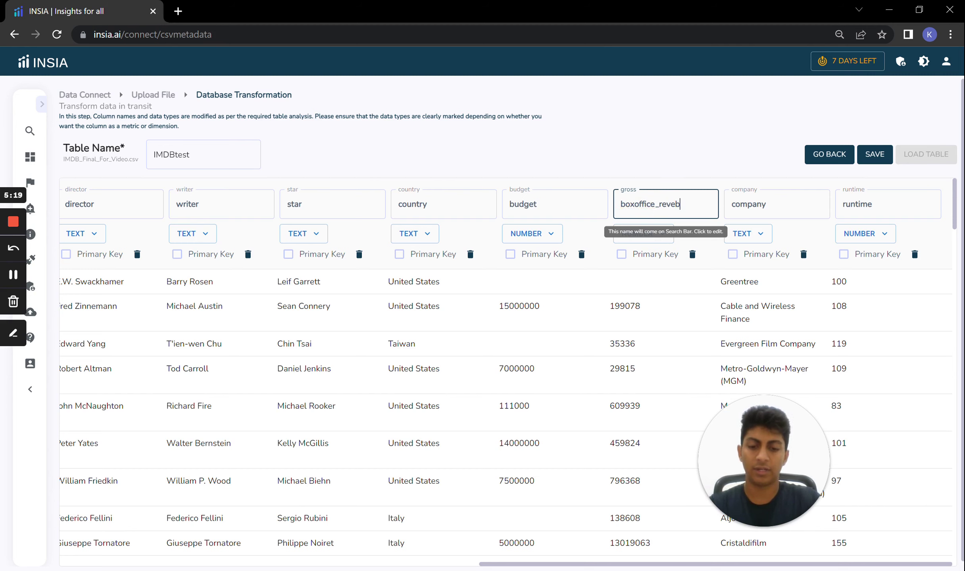
key("BackSpace")
key("BackSpace")
key("BackSpace")
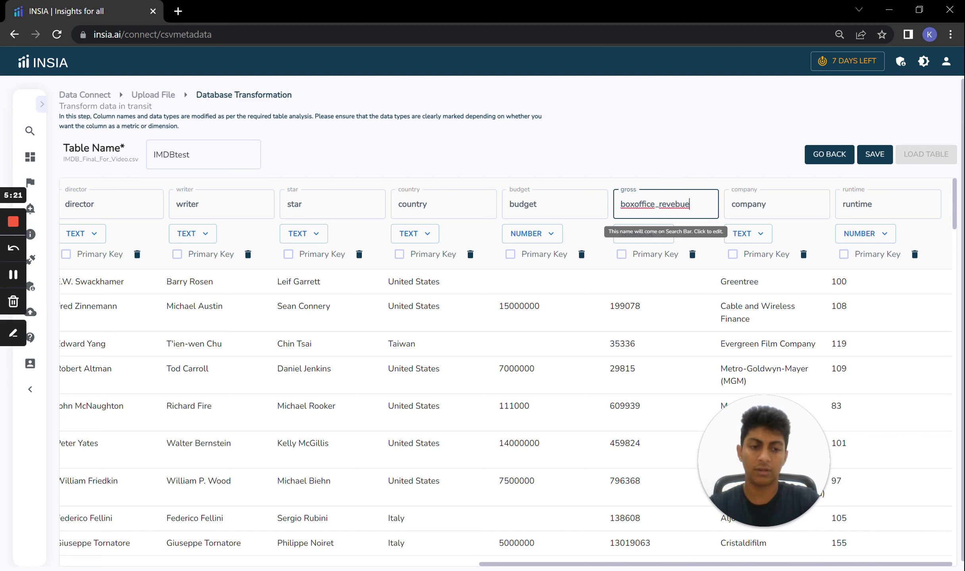
type("nue")
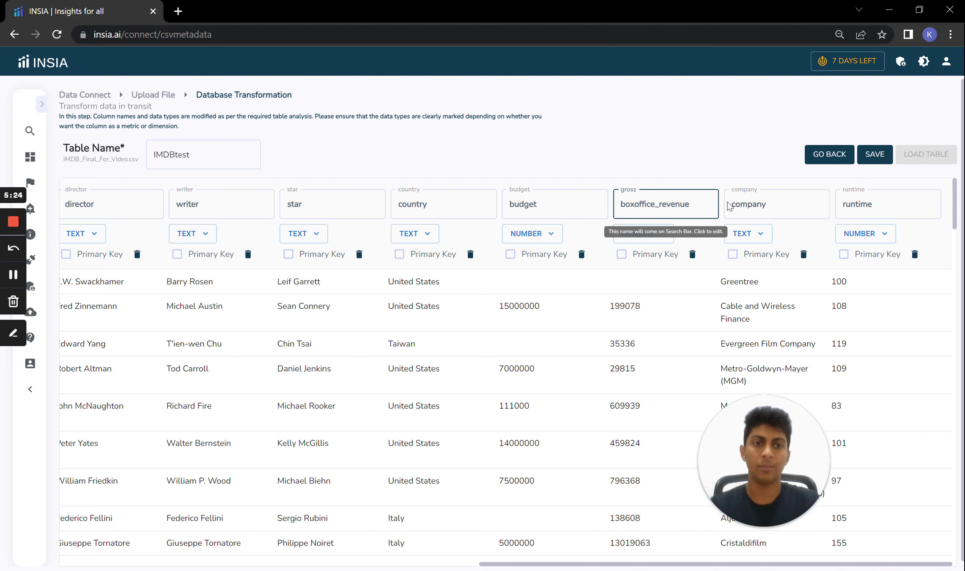
left_click(761, 204)
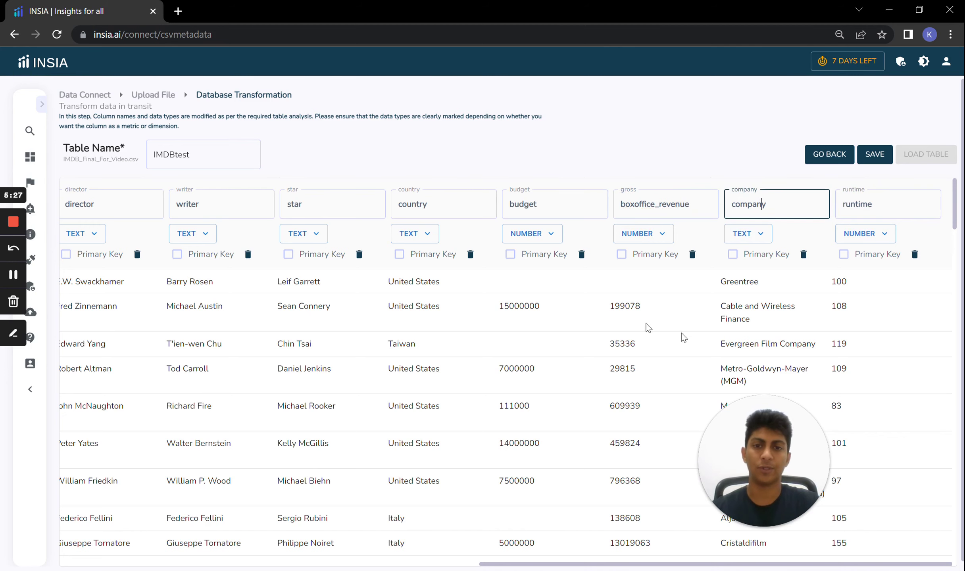
Mark the movie_name and release_date columns as primary keys of the table.
left_click_drag(591, 567, 224, 563)
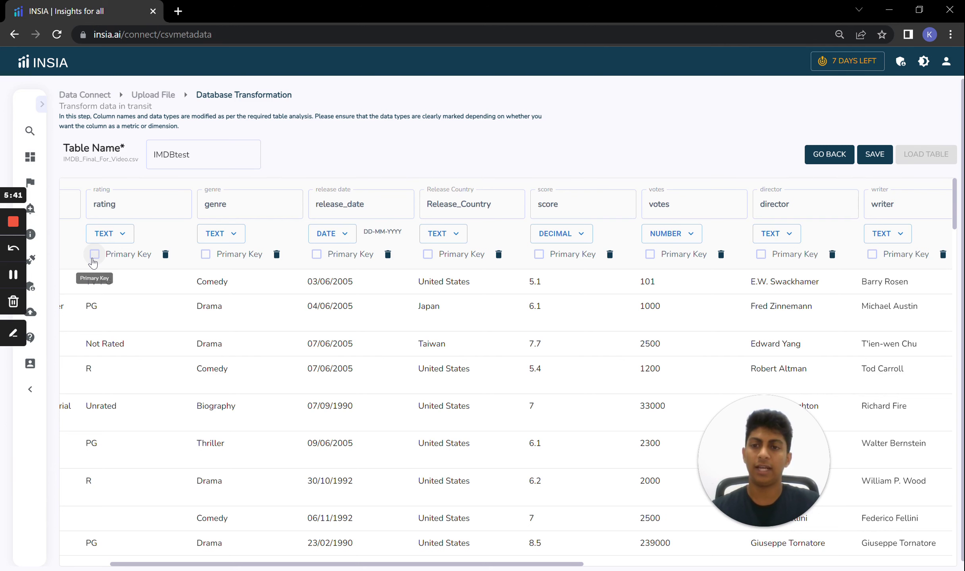
left_click_drag(208, 567, 121, 559)
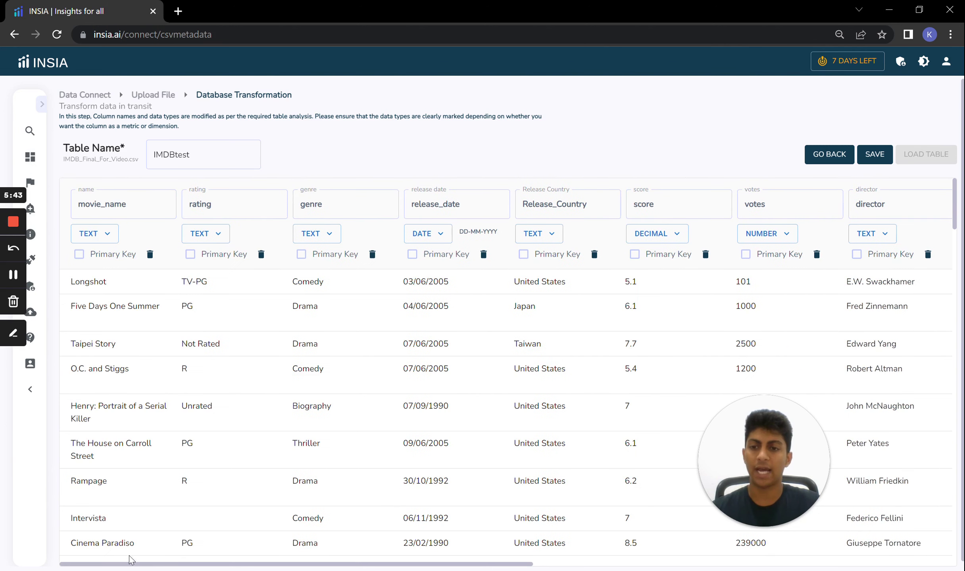
left_click(78, 256)
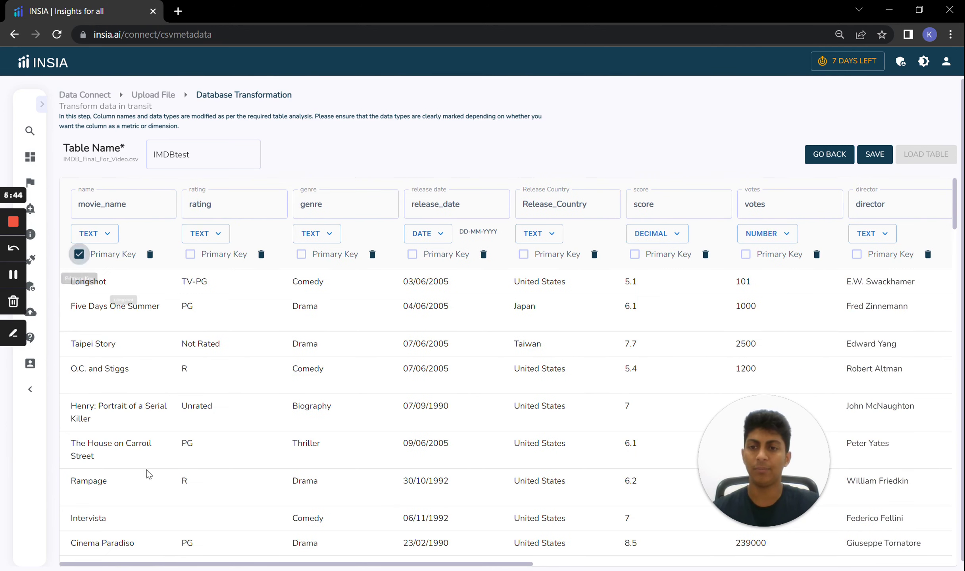
left_click_drag(188, 566, 232, 567)
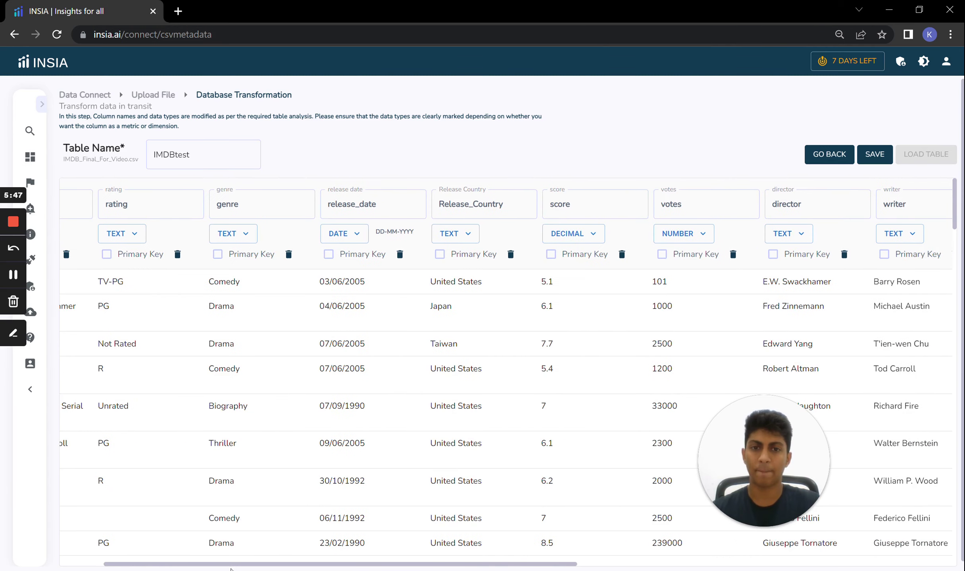
left_click(328, 254)
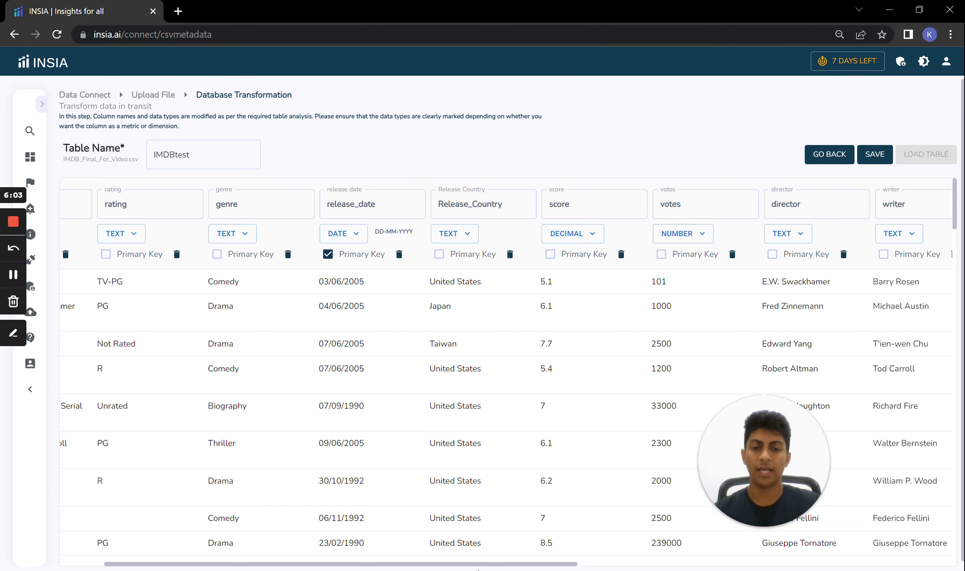
Save the column changes of the IMDBtest table and load the table.
left_click_drag(484, 566, 859, 569)
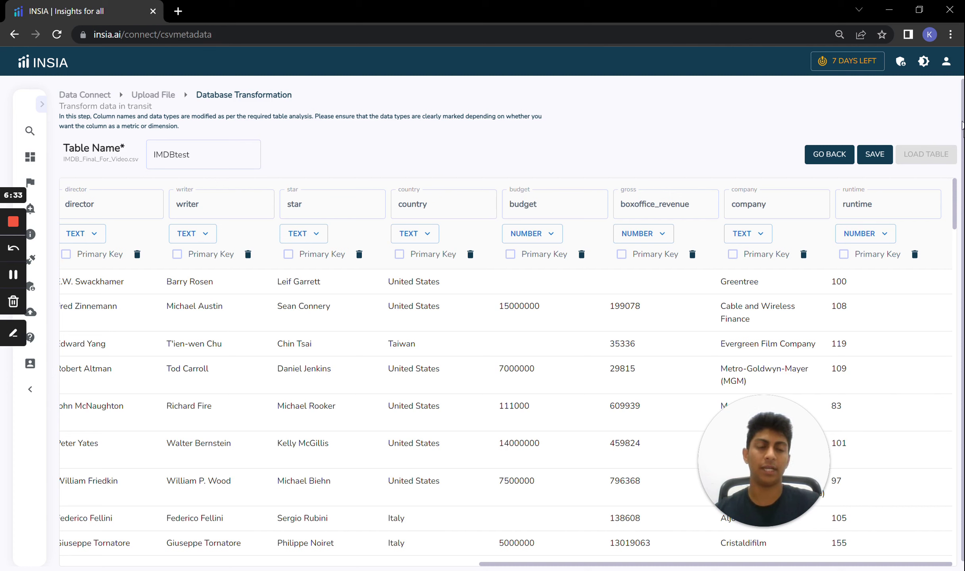
left_click(866, 155)
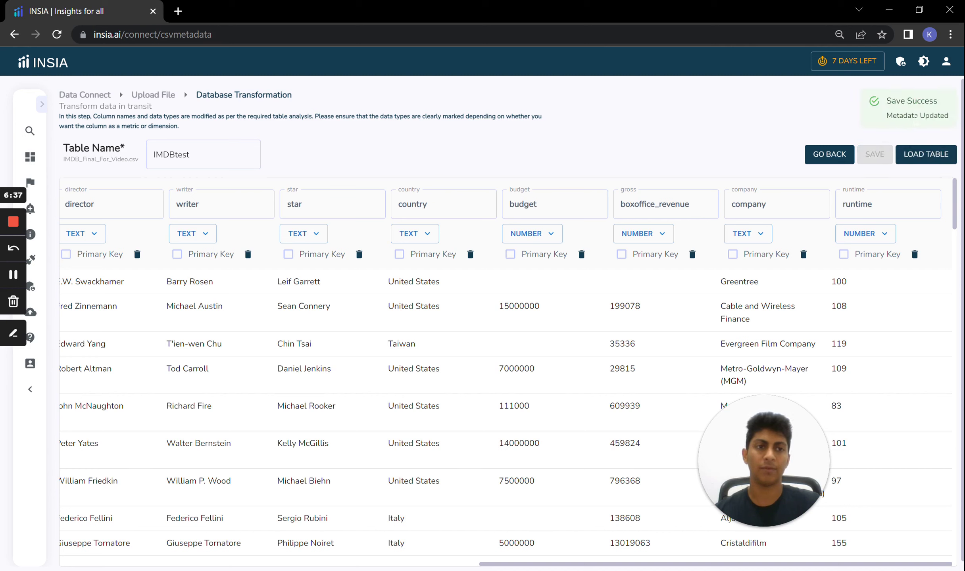
left_click(924, 157)
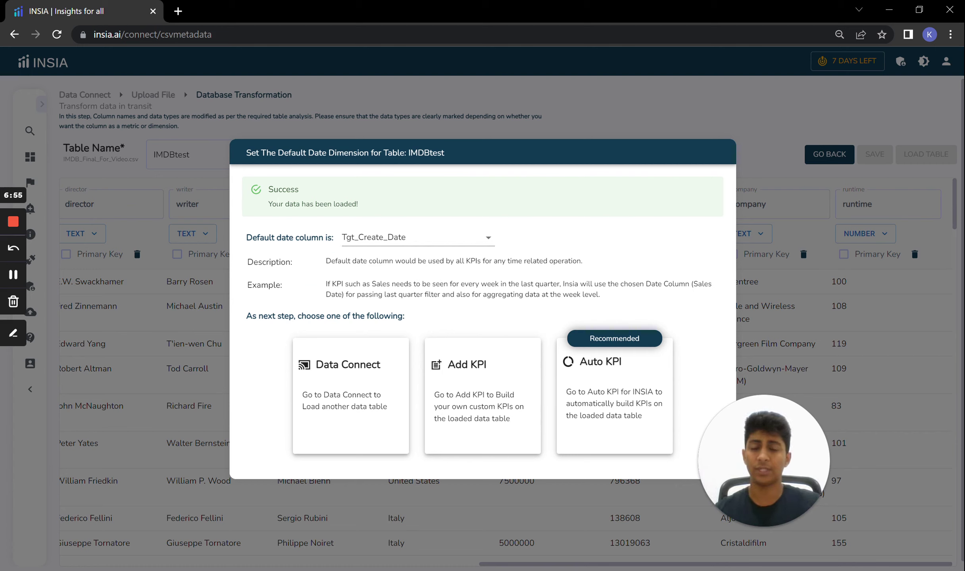
Set release_date as the default date column of the IMDBtest table and proceed to Auto KPI.
left_click(405, 246)
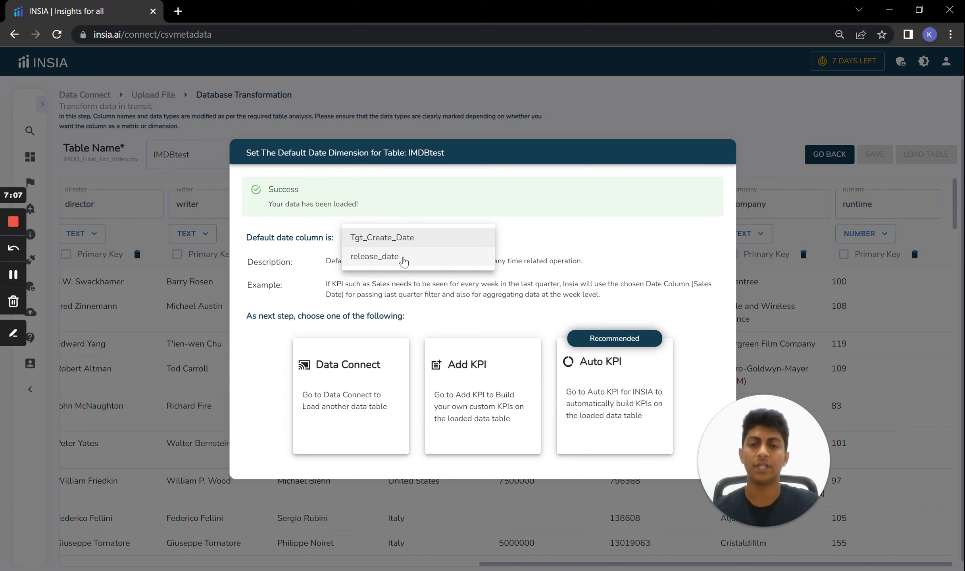
left_click(403, 259)
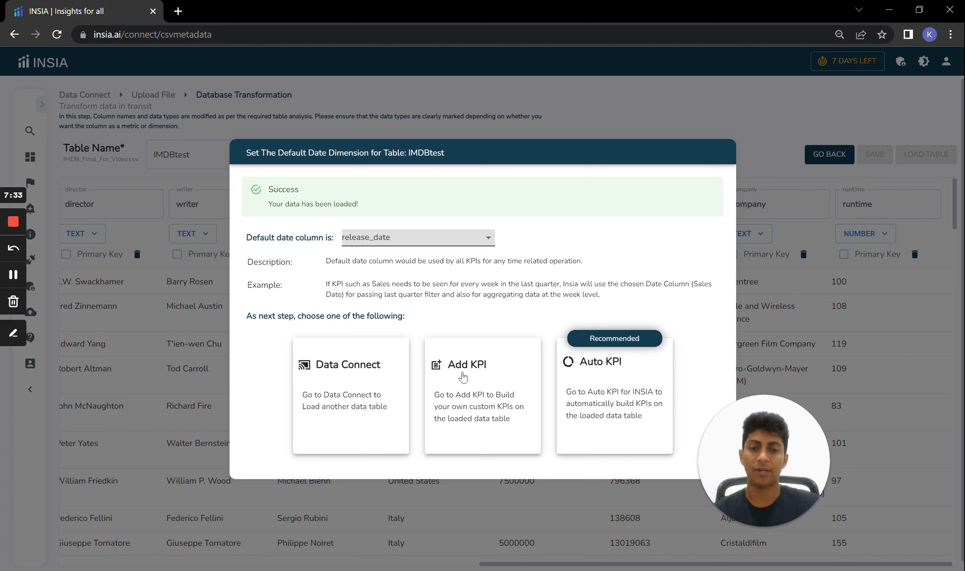
left_click(602, 390)
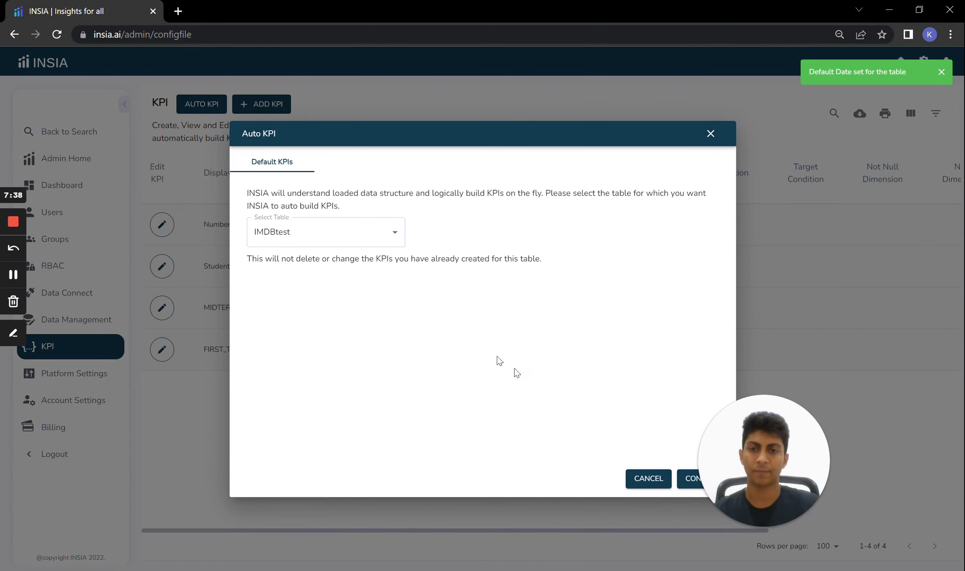
Build the default KPIs automatically for the IMDBtest table and show them in the configuration file.
left_click(334, 232)
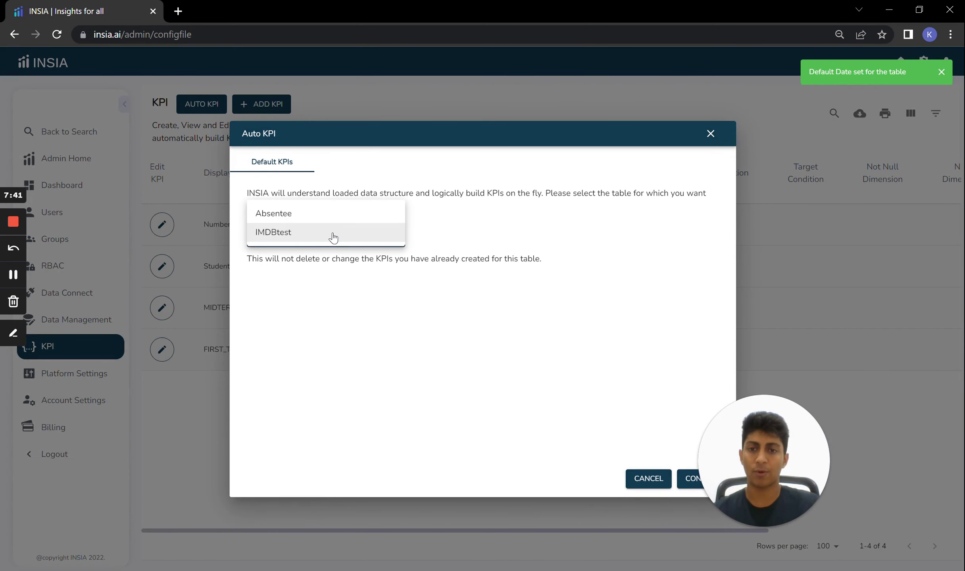
left_click(332, 234)
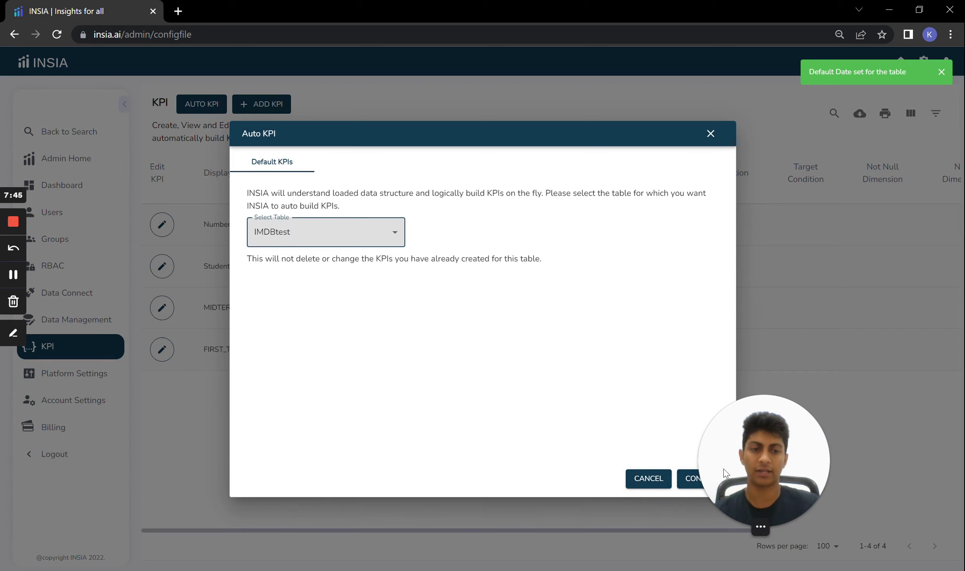
left_click_drag(723, 469, 858, 459)
left_click(709, 483)
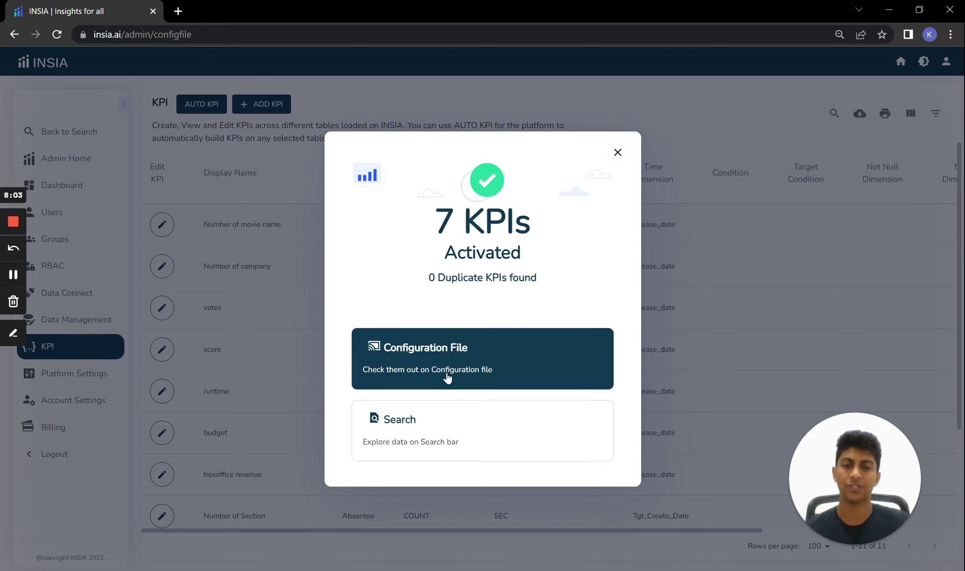
left_click(420, 349)
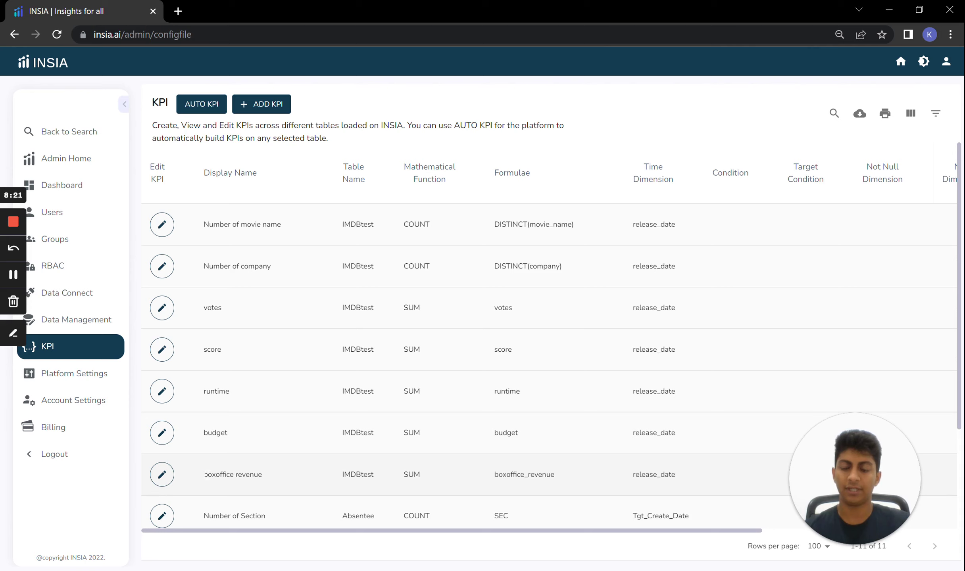
Leave the KPI configuration for the search page and query the boxoffice revenue KPI broken down by year.
left_click_drag(205, 474, 261, 486)
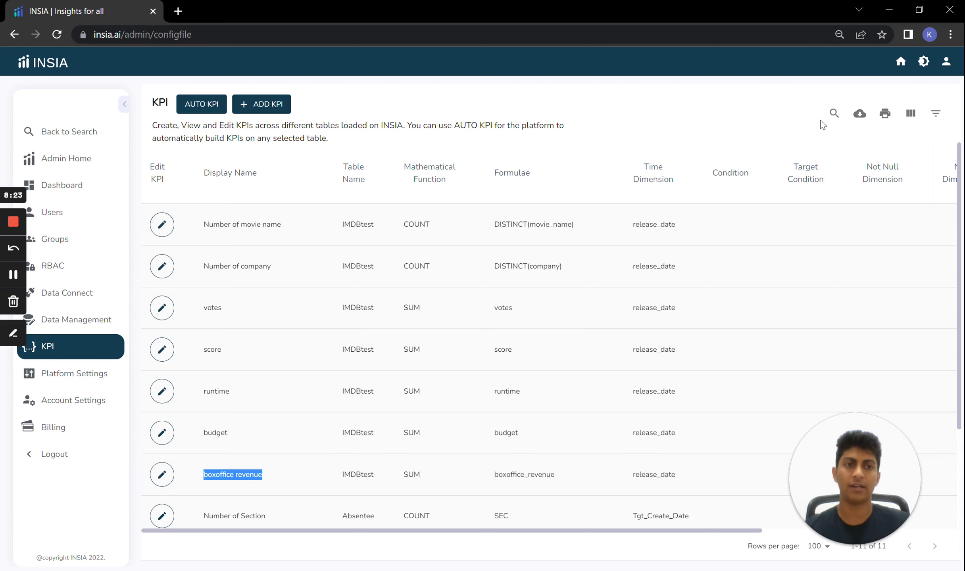
left_click(108, 132)
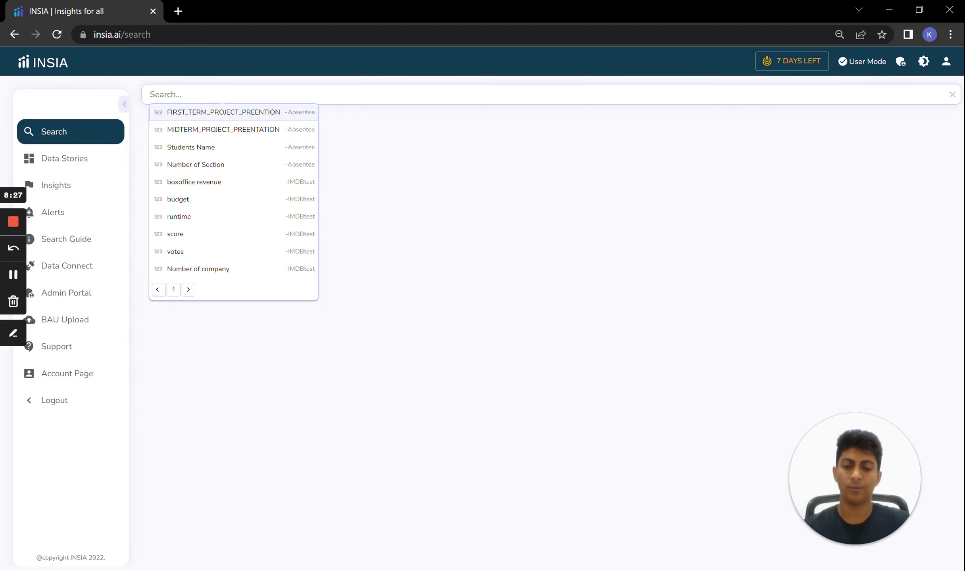
type("box")
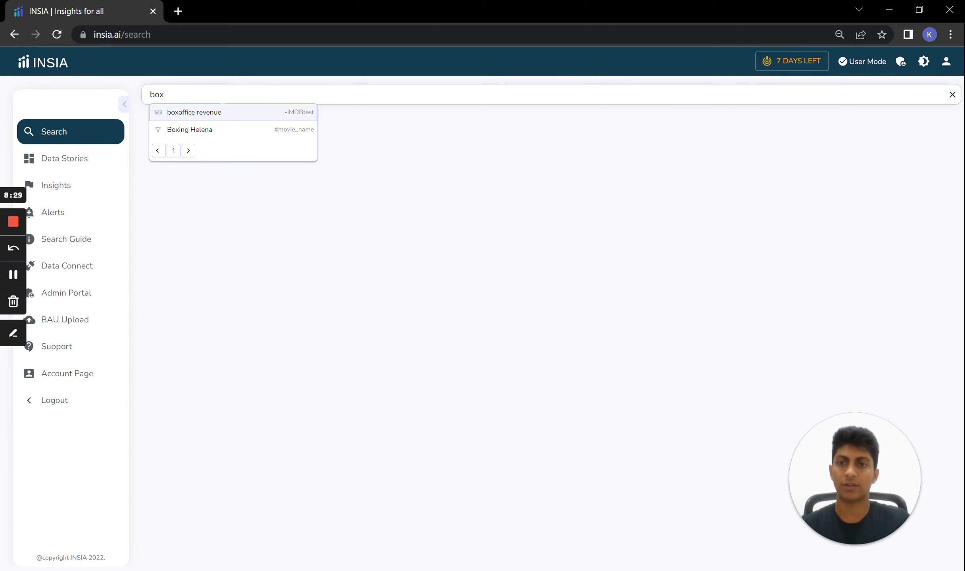
key("Return")
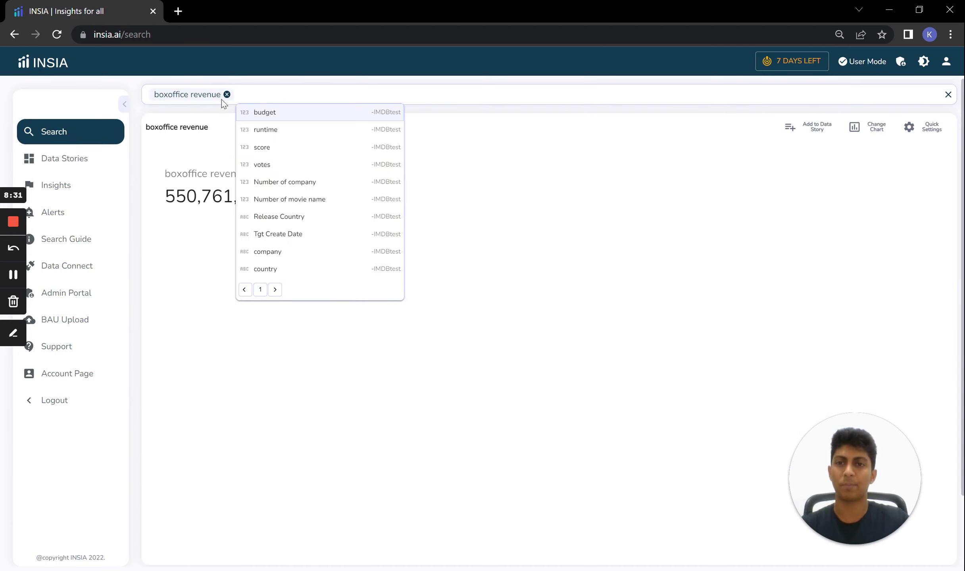
type("year")
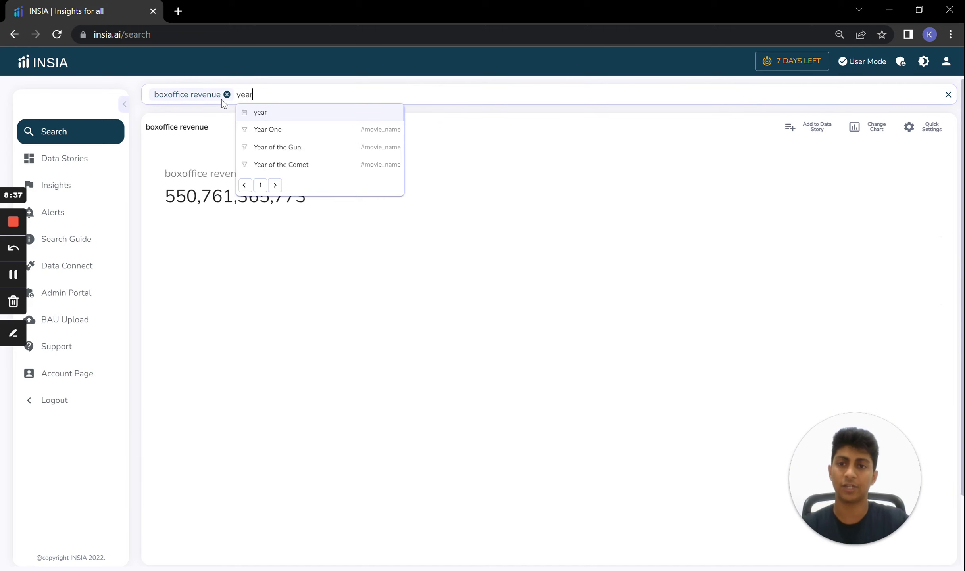
key("Return")
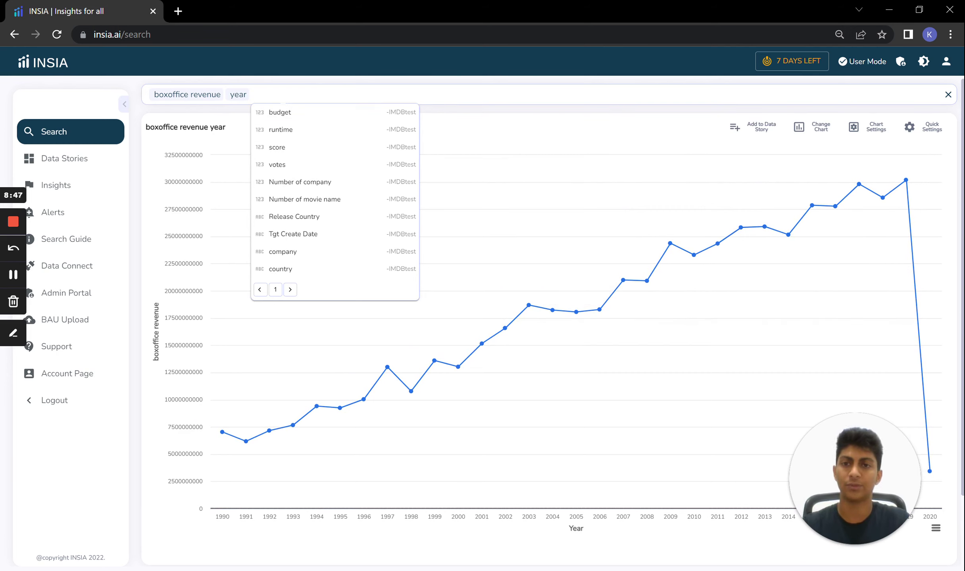
Limit the yearly boxoffice revenue query to the last 9 years.
type("las")
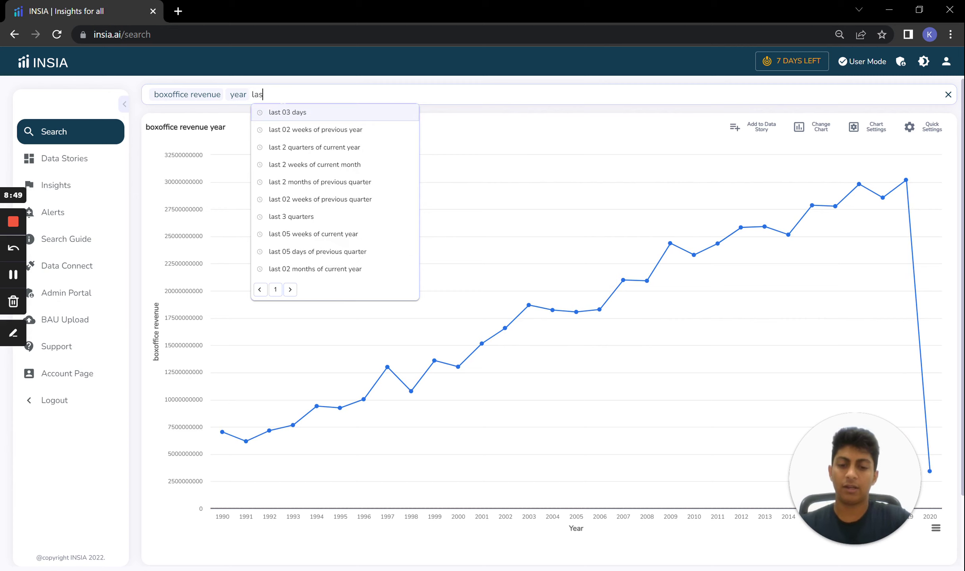
type("t ")
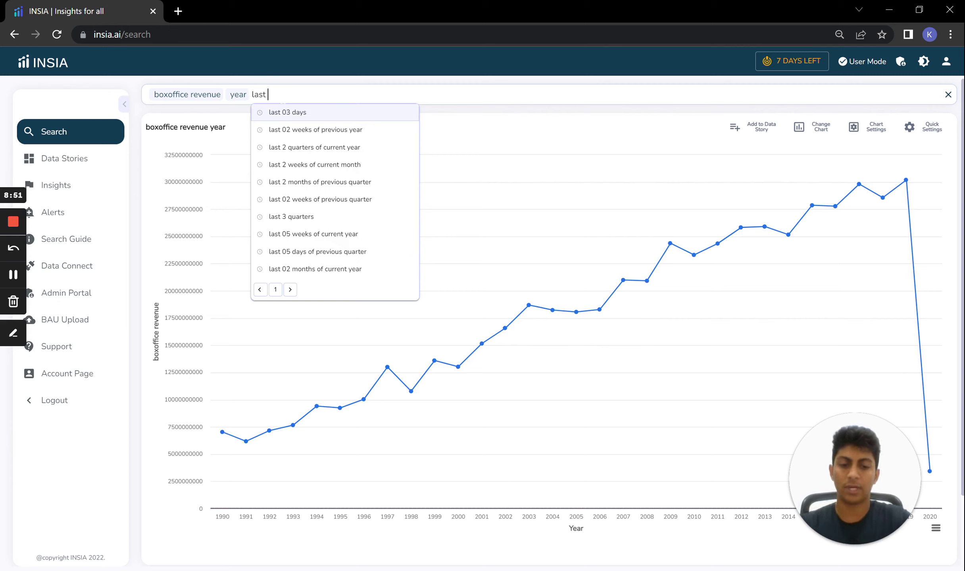
type("9 year")
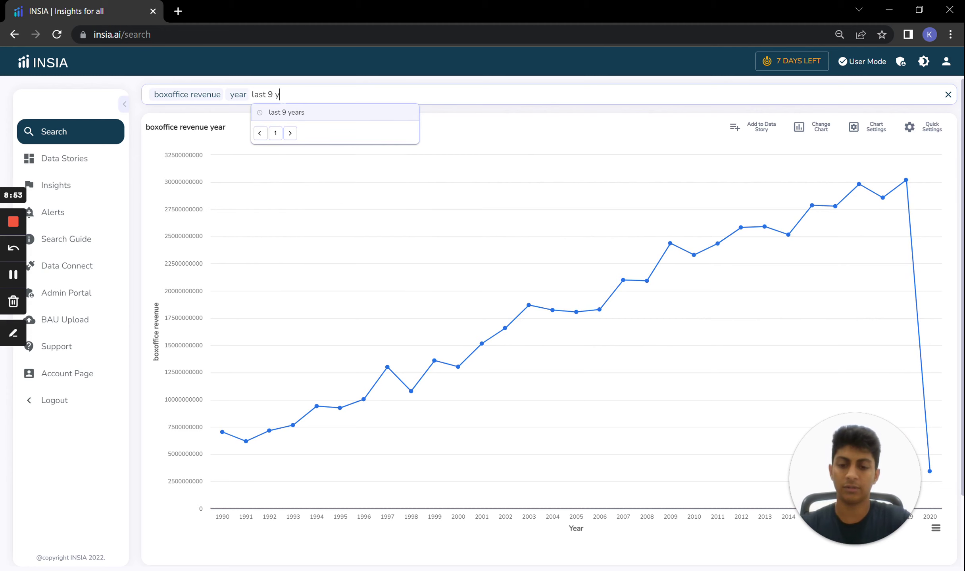
left_click(303, 113)
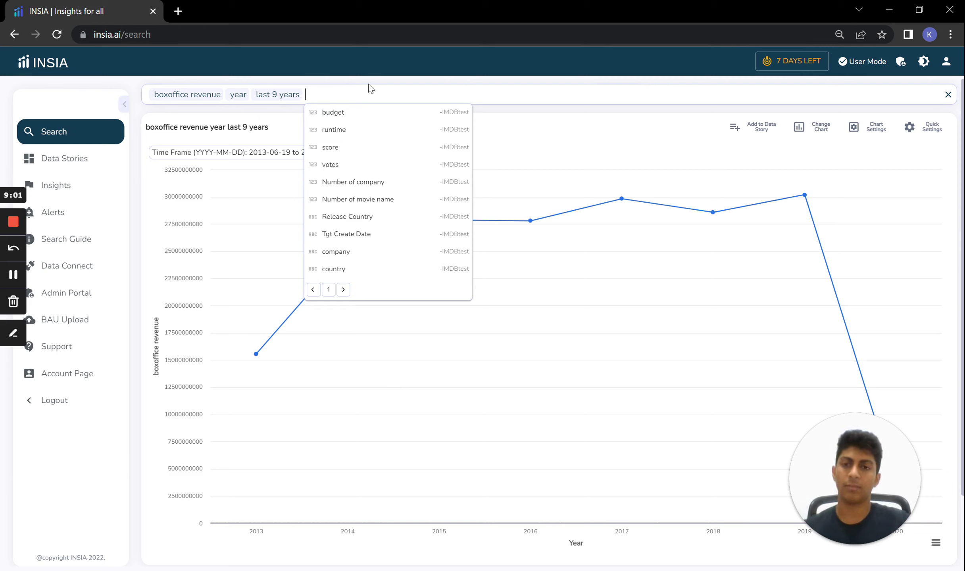
Add movie name to the boxoffice revenue query and dismiss the suggestions to show the result table.
type("movi")
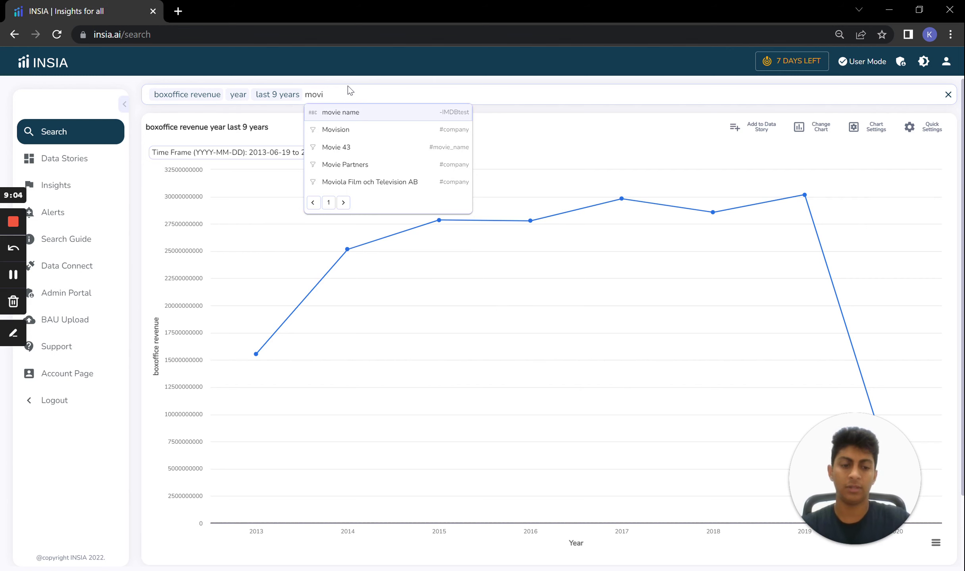
key("Return")
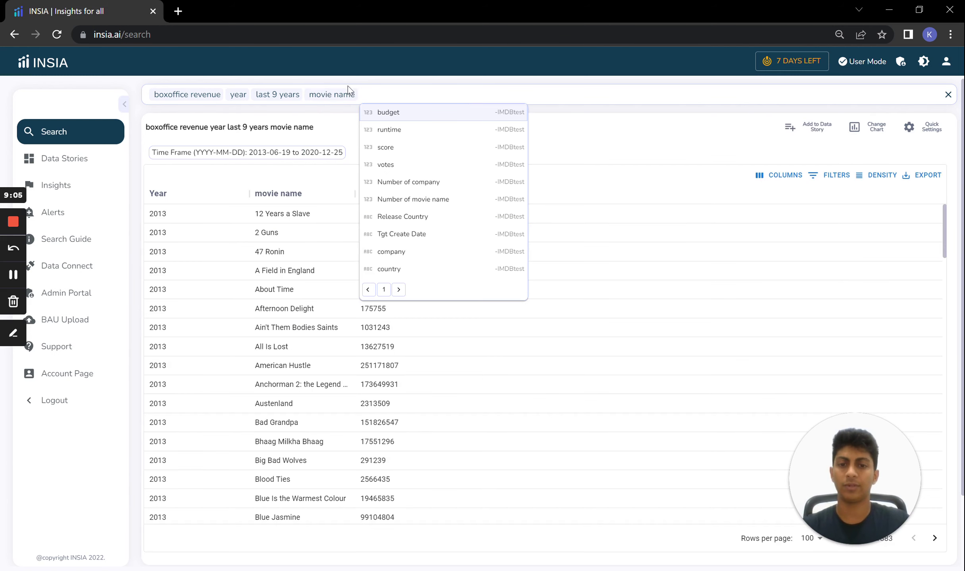
left_click(547, 151)
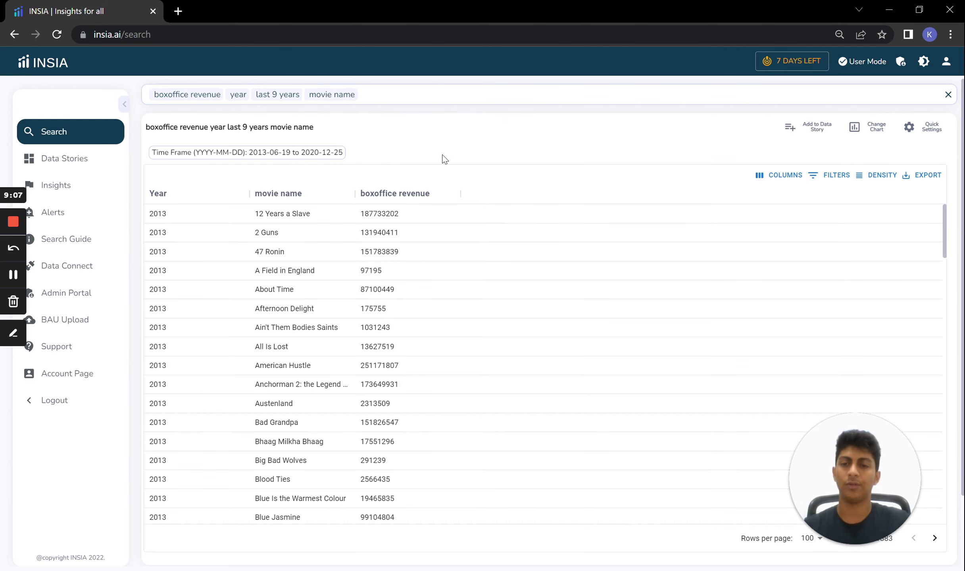